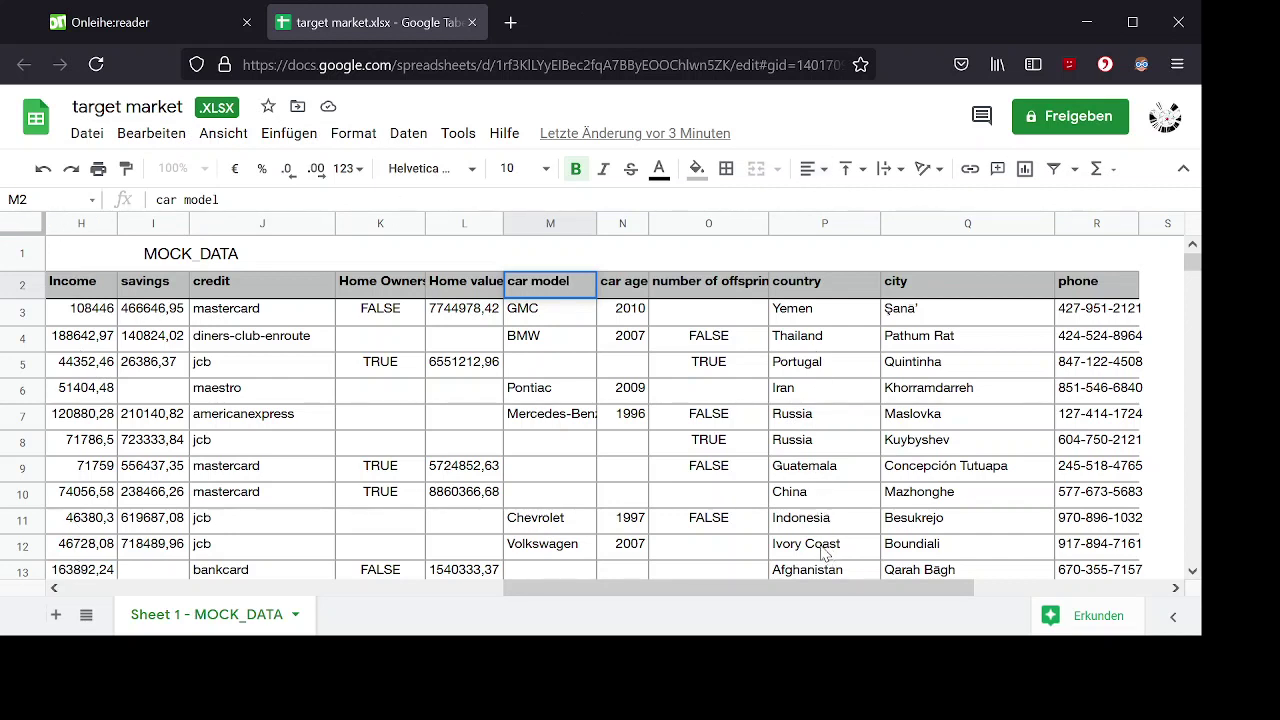
# Scroll right to columns M–Z to show the Country, min, quart-1, quart-3, max table.
pyautogui.press('Return')
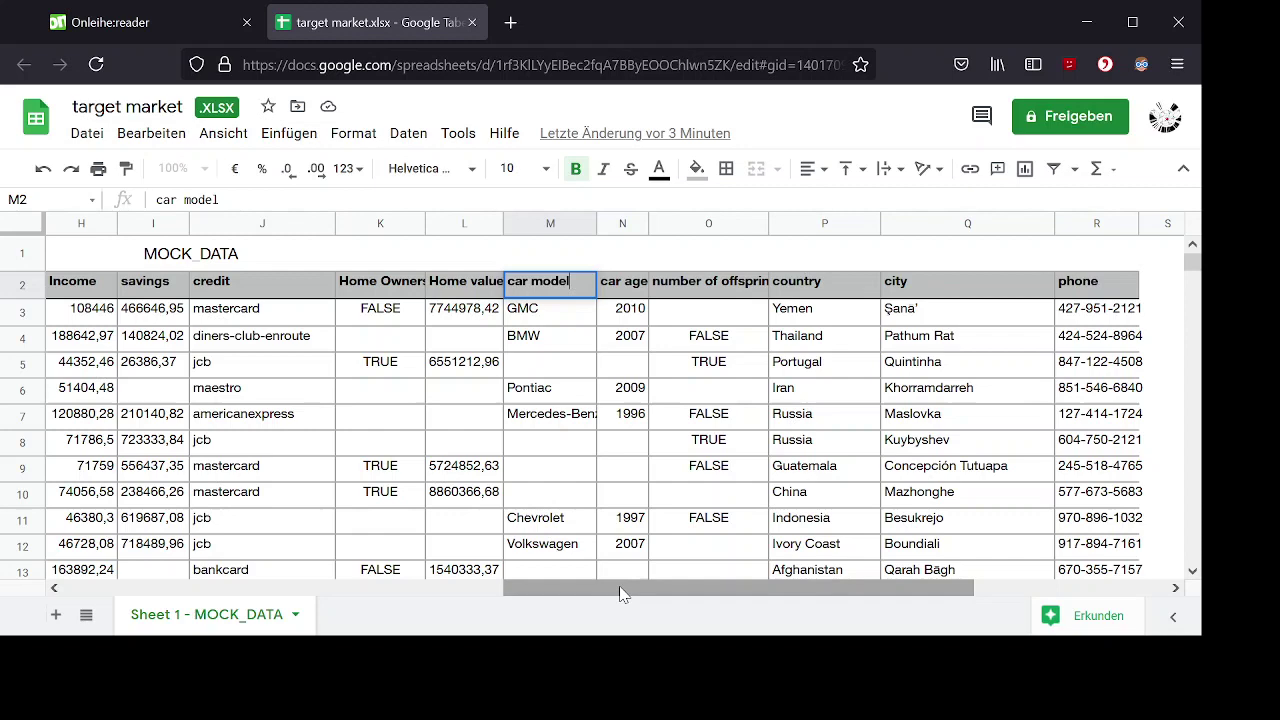
pyautogui.moveTo(620, 593); pyautogui.dragTo(828, 588)
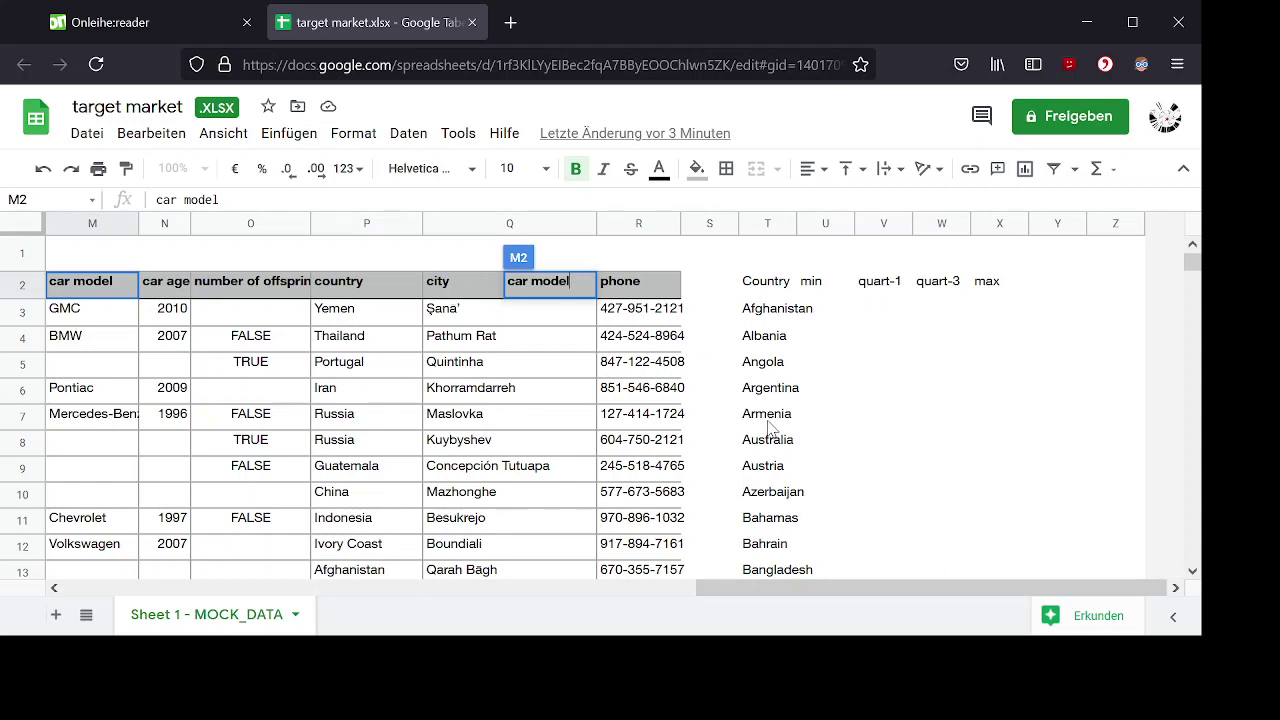
pyautogui.press('Escape')
pyautogui.click(358, 320)
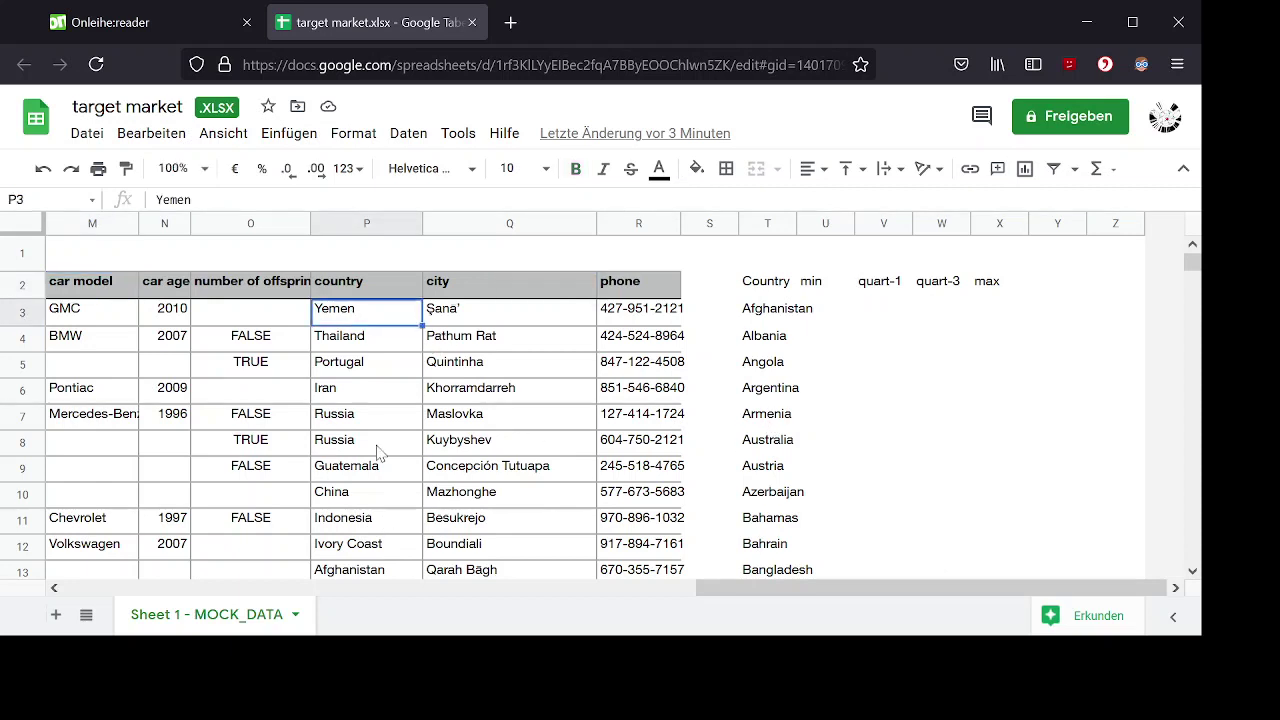
pyautogui.keyDown('shift'); pyautogui.click(372, 570); pyautogui.keyUp('shift')
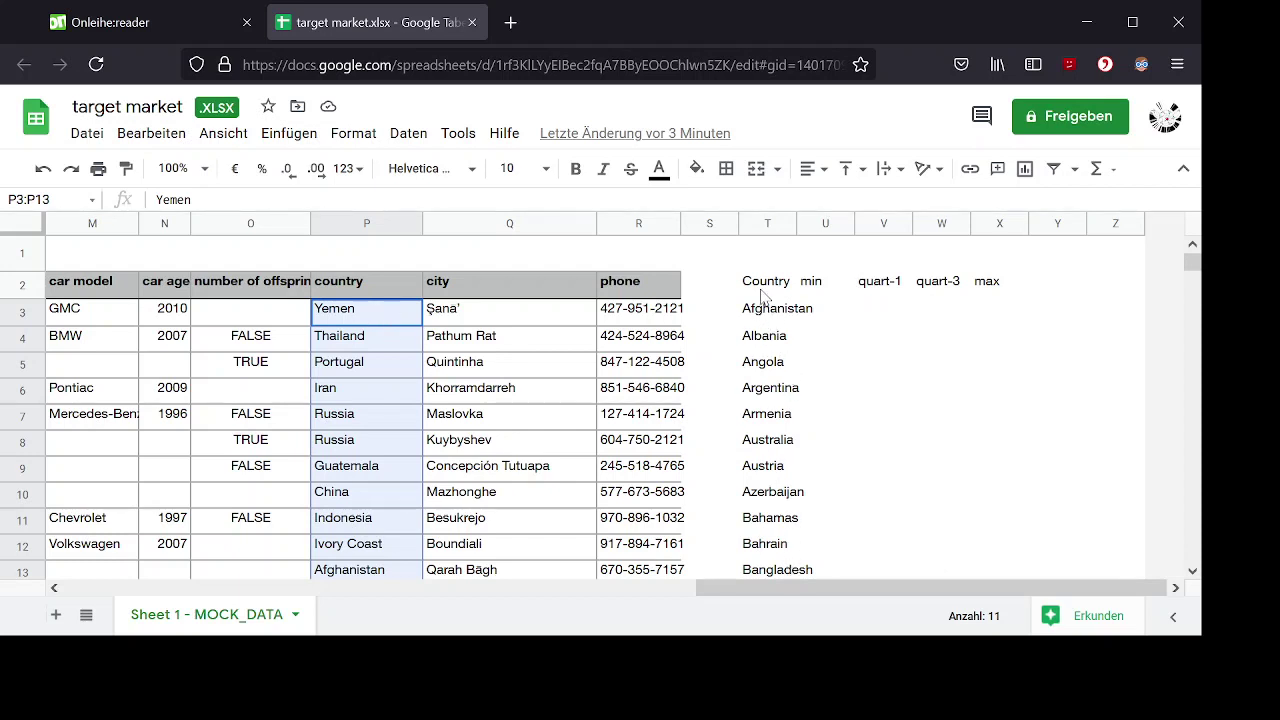
pyautogui.click(767, 309)
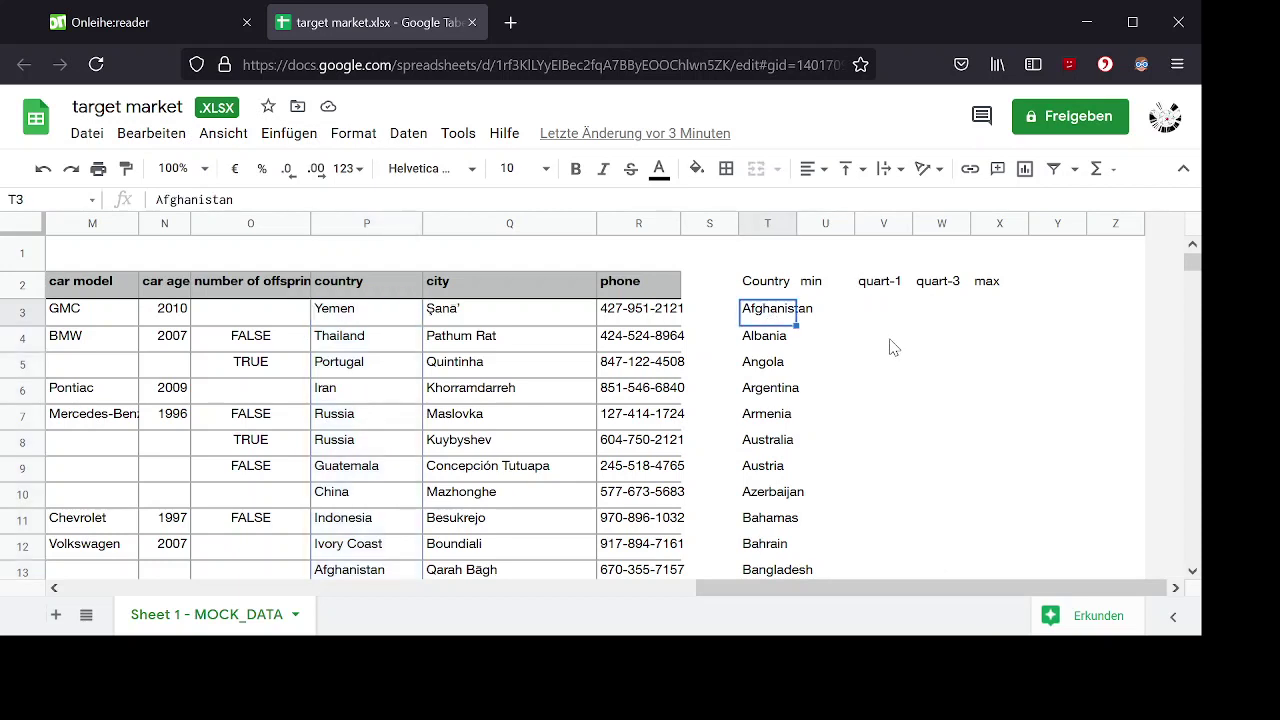
# Start a MINIFS formula in U3 using the Income column H:H as the value range.
pyautogui.click(835, 315)
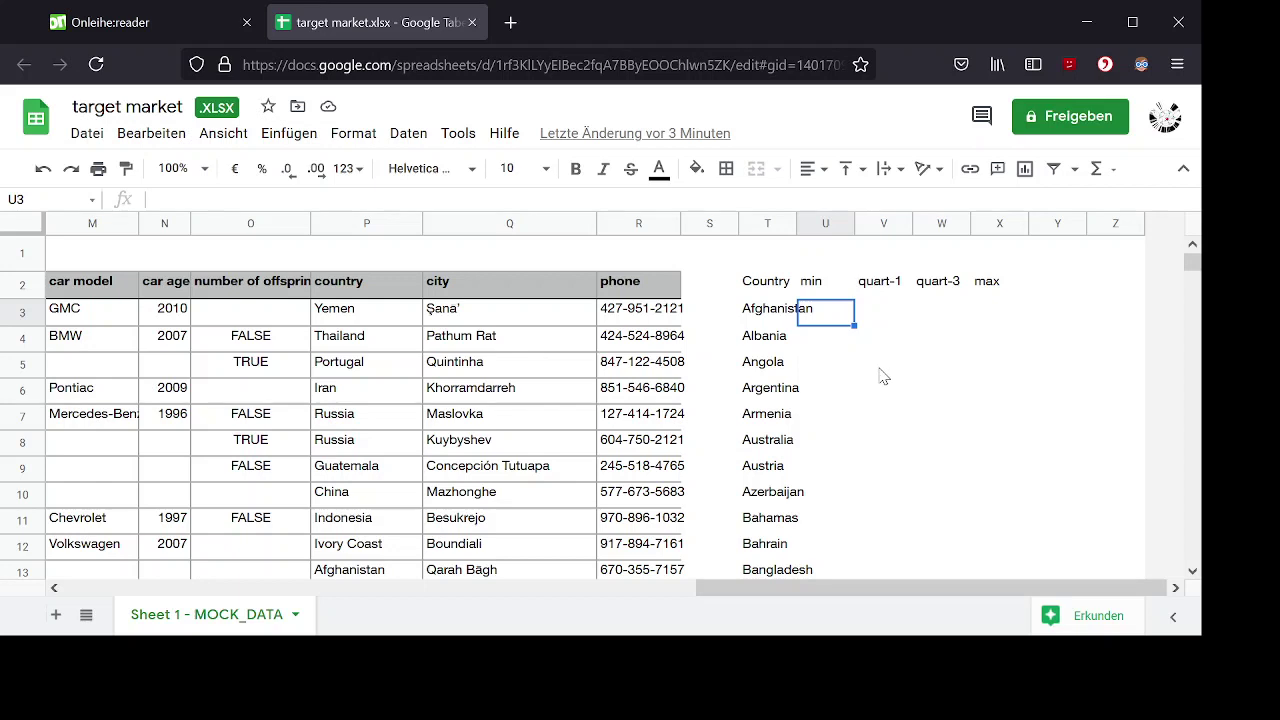
pyautogui.write('=')
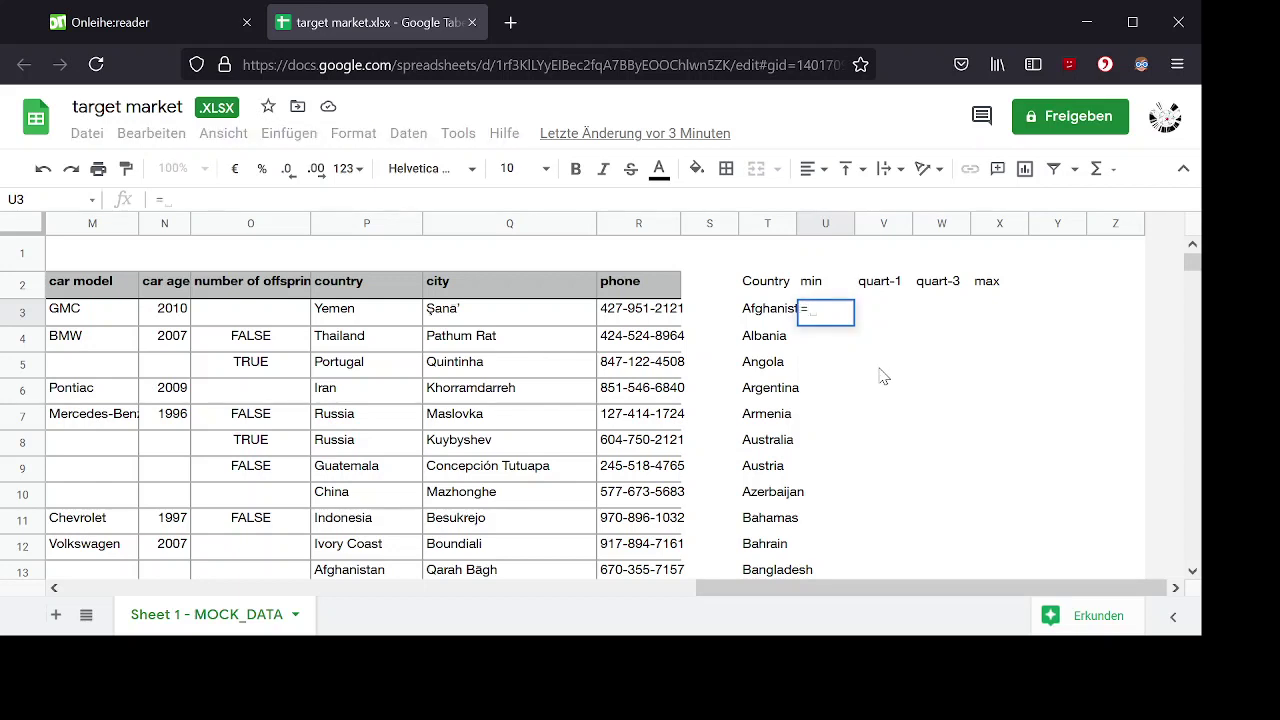
pyautogui.write('MINIFS')
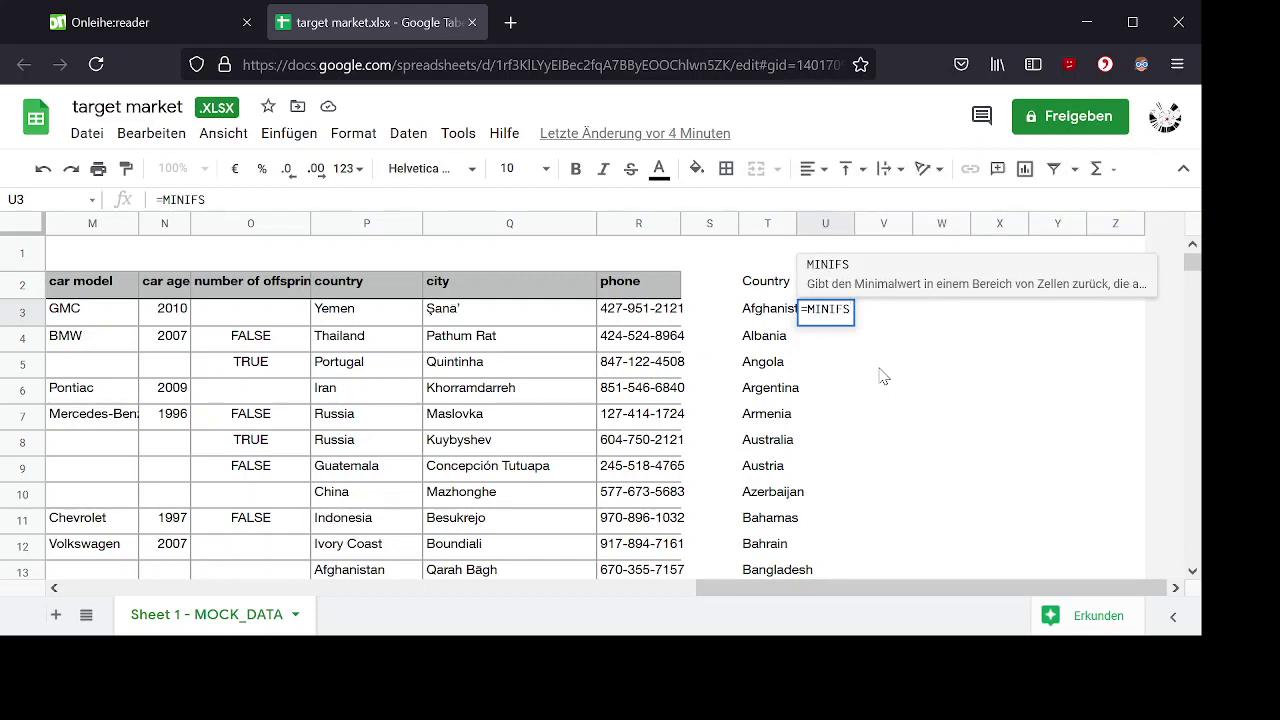
pyautogui.write('(')
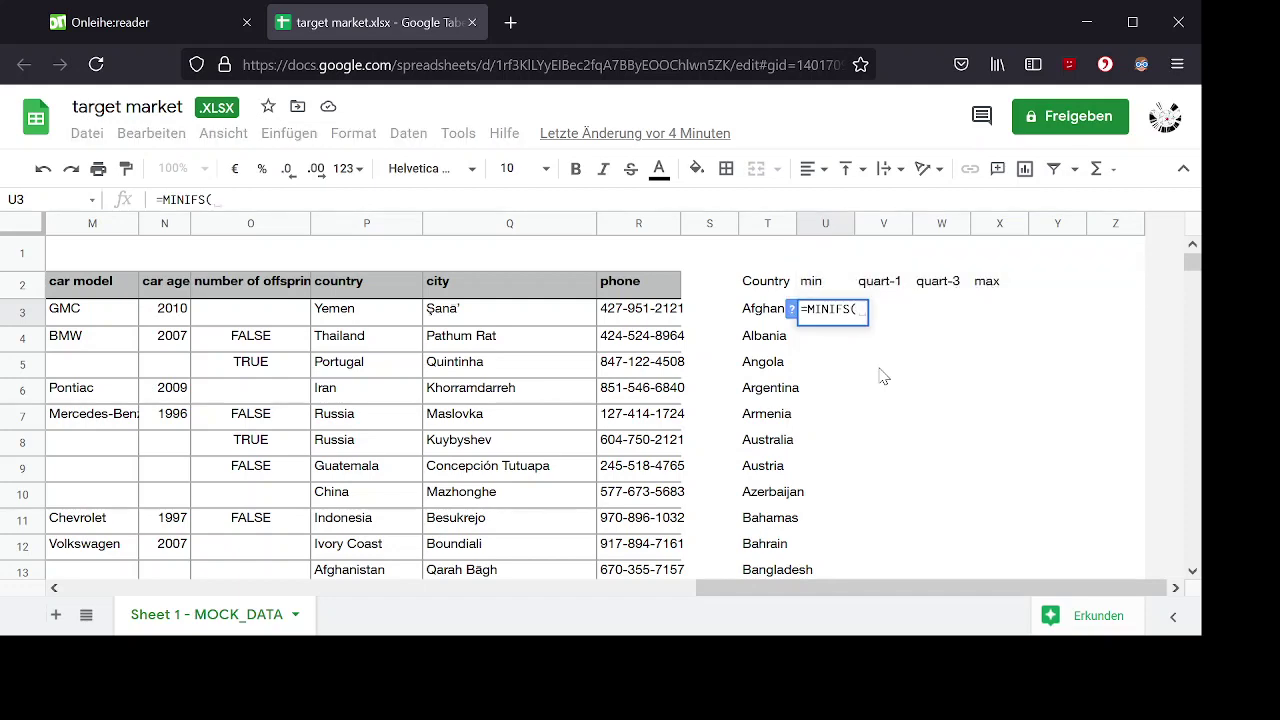
pyautogui.moveTo(812, 588); pyautogui.dragTo(626, 590)
pyautogui.click(78, 224)
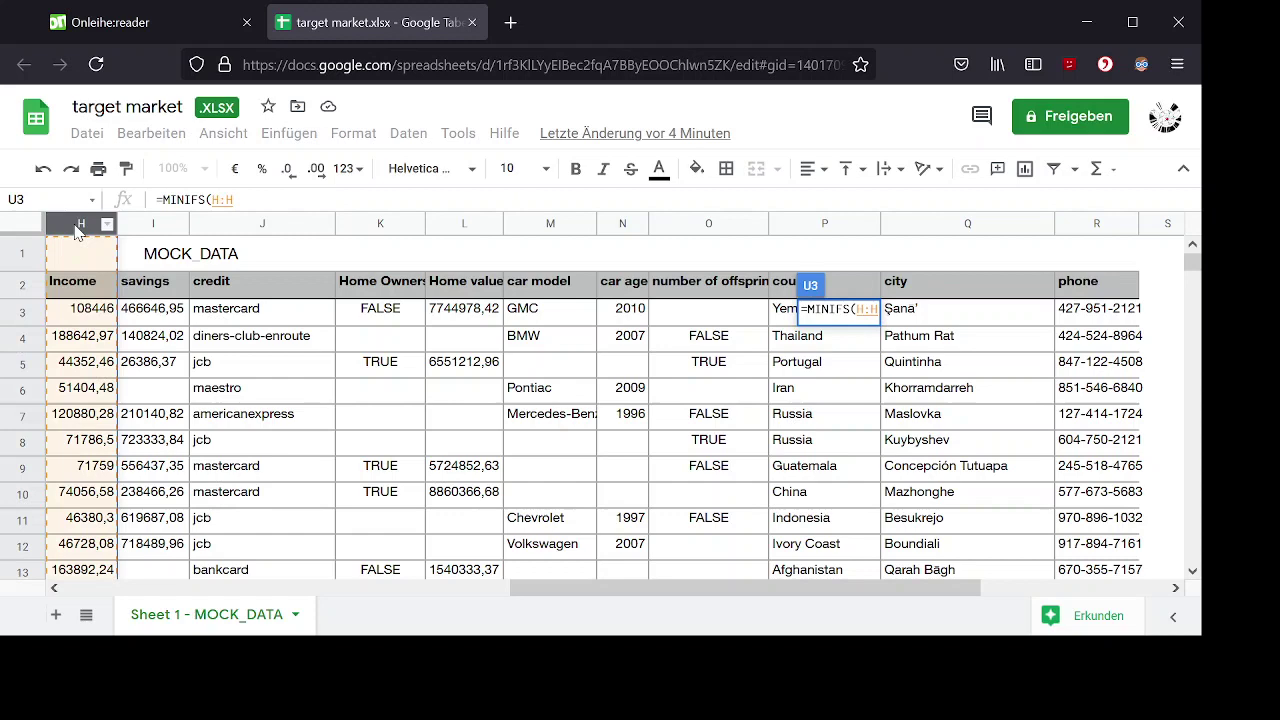
pyautogui.moveTo(683, 591); pyautogui.dragTo(845, 563)
pyautogui.write(';')
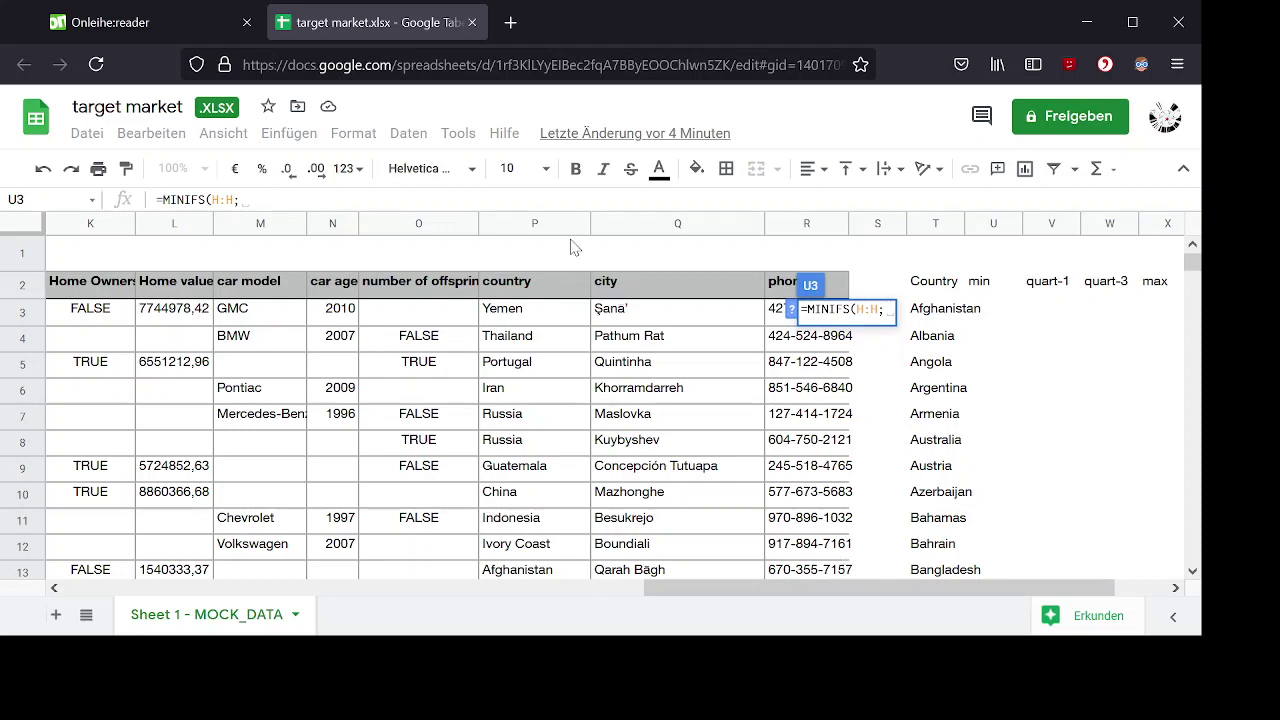
# Add criteria P:P and T3 to finish =MINIFS(H:H;P:P;T3), giving Afghanistan's min 20509,6.
pyautogui.click(533, 224)
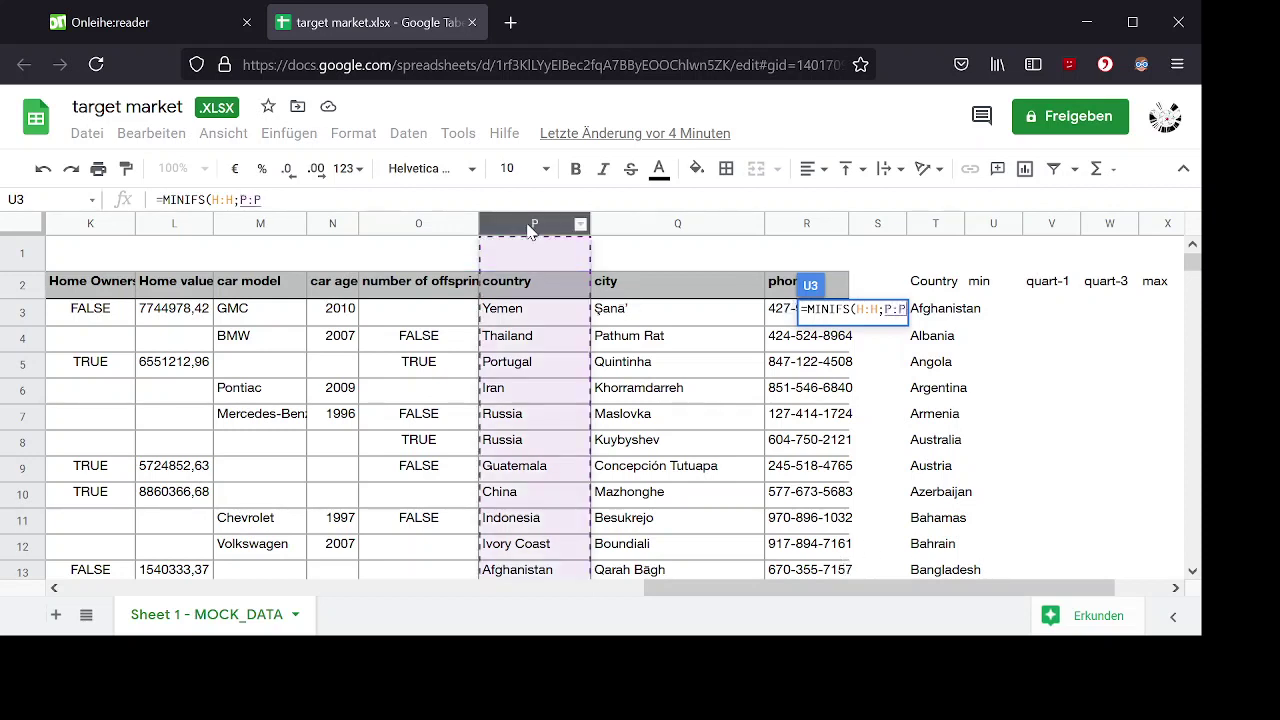
pyautogui.click(290, 198)
pyautogui.write(';')
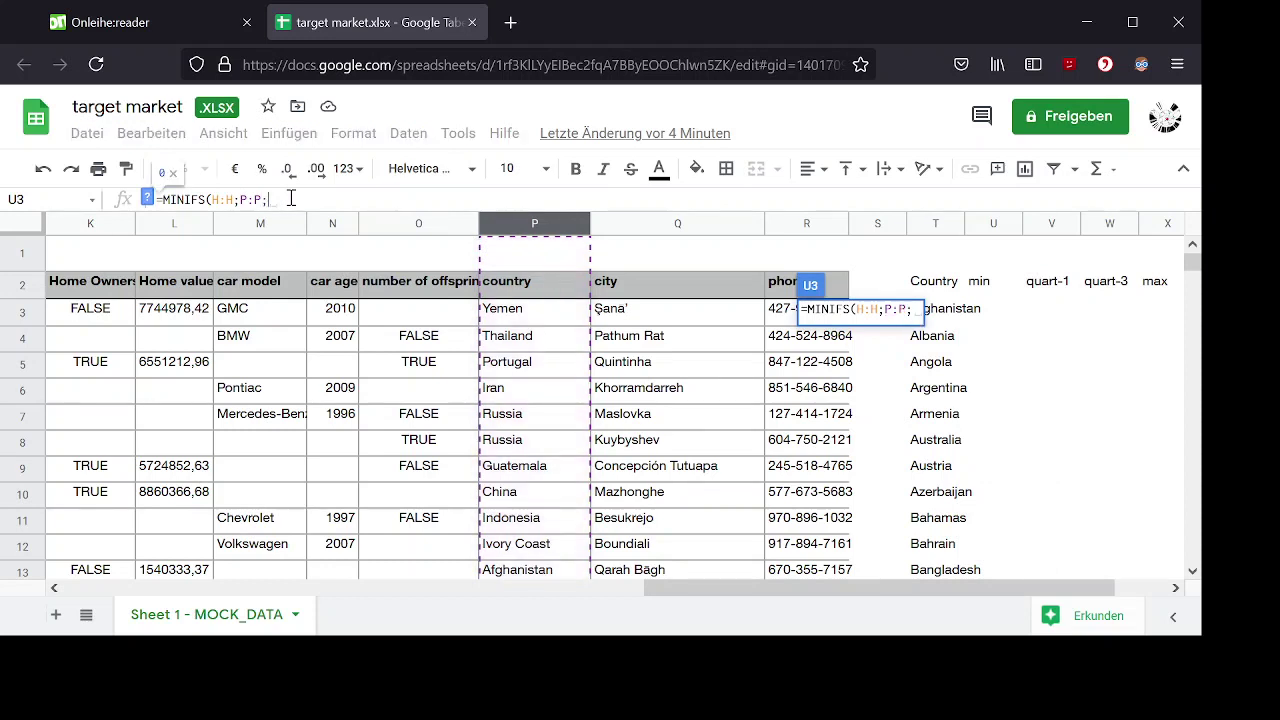
pyautogui.click(946, 318)
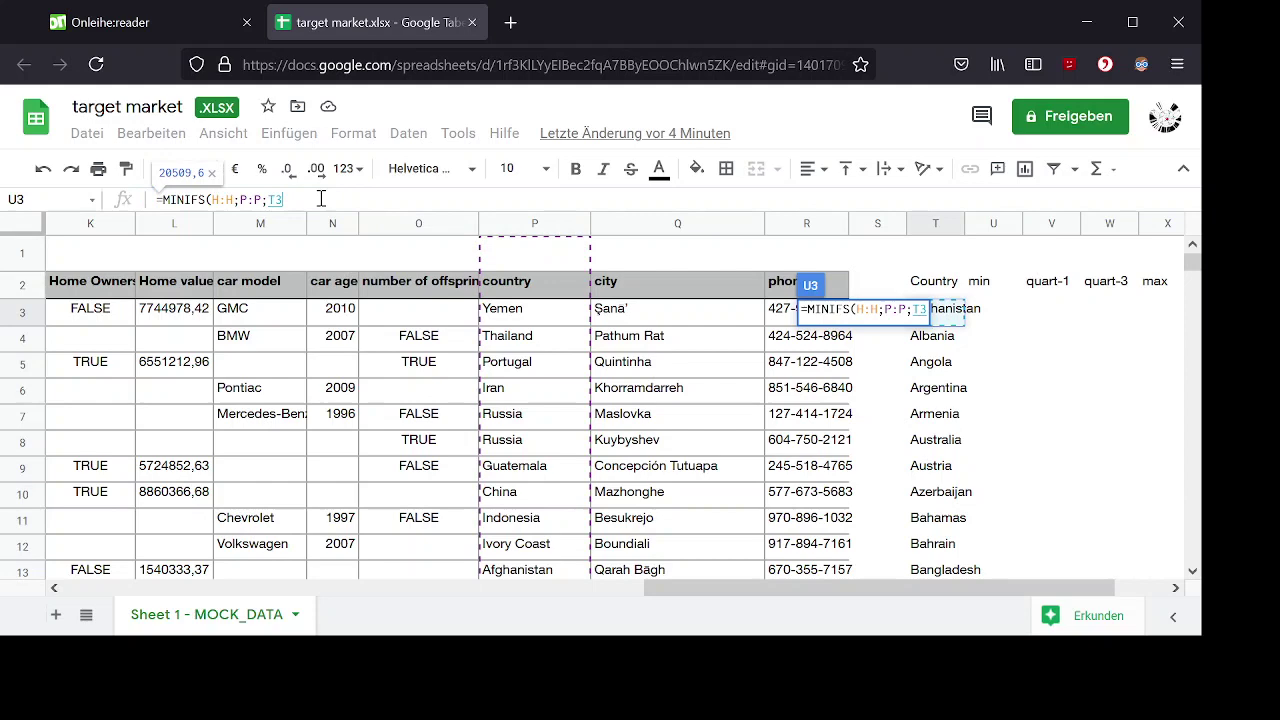
pyautogui.click(320, 201)
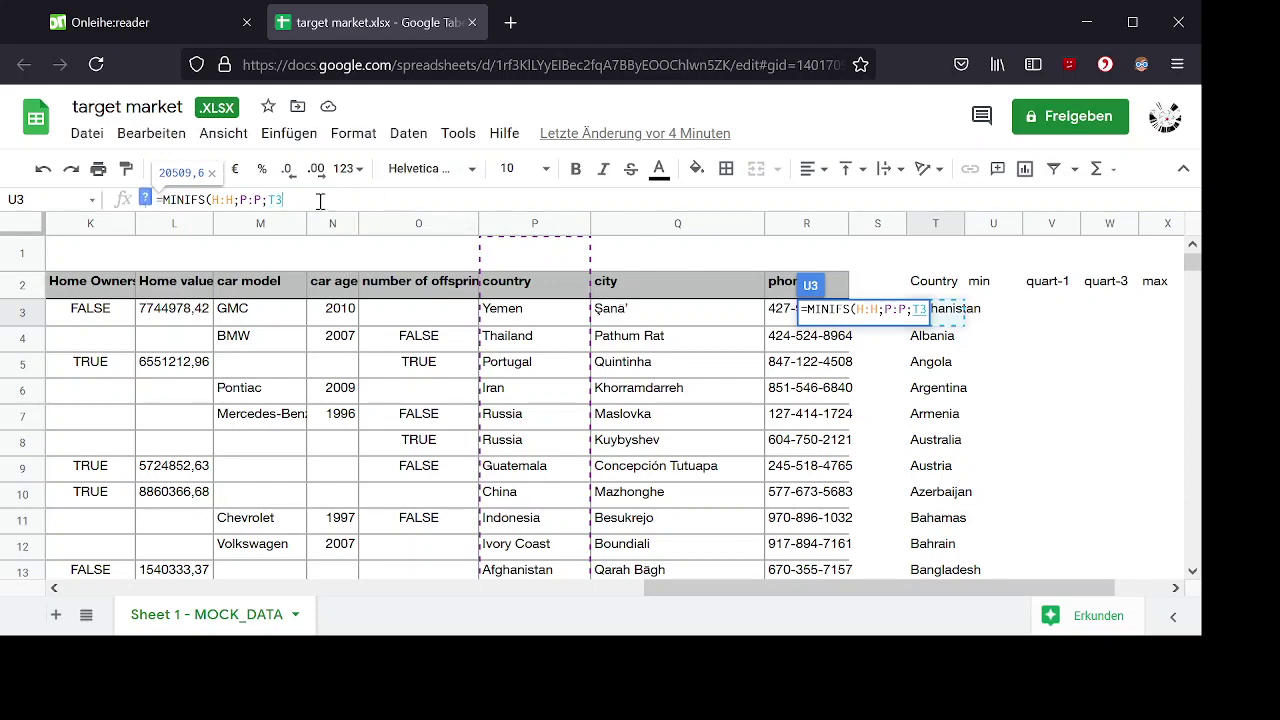
pyautogui.press('Return')
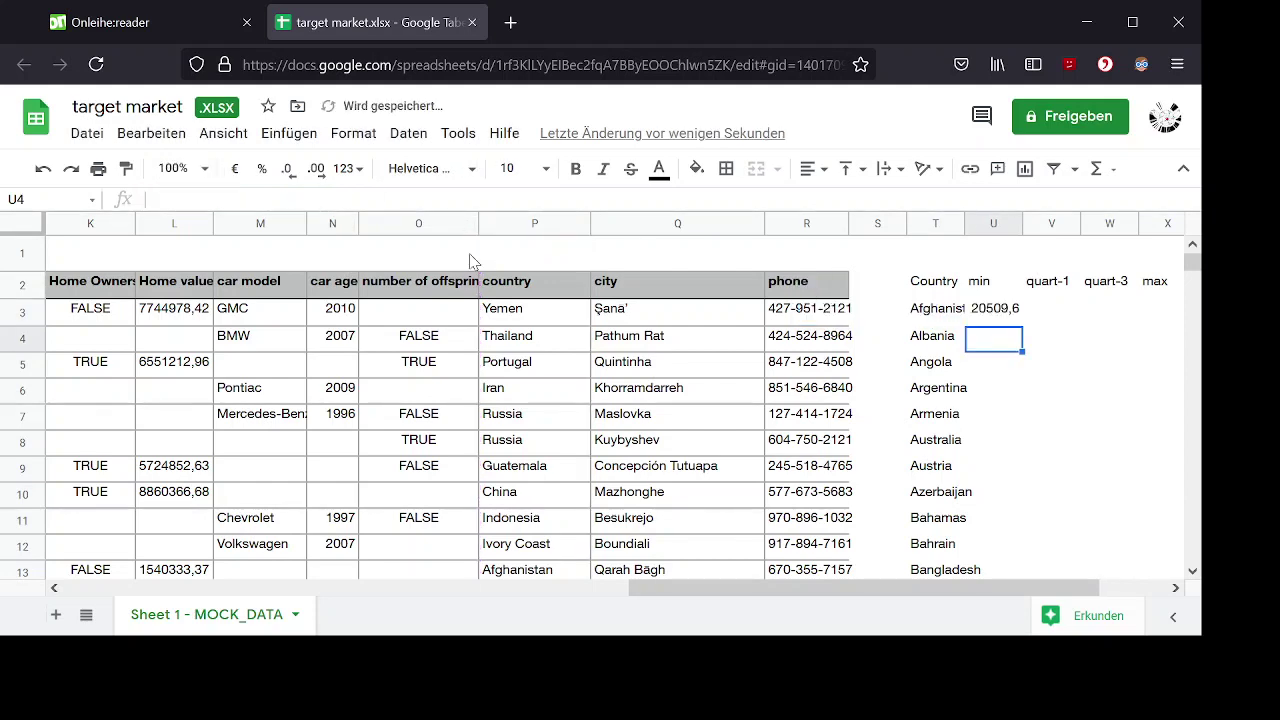
pyautogui.moveTo(938, 588); pyautogui.dragTo(1006, 588)
pyautogui.click(890, 314)
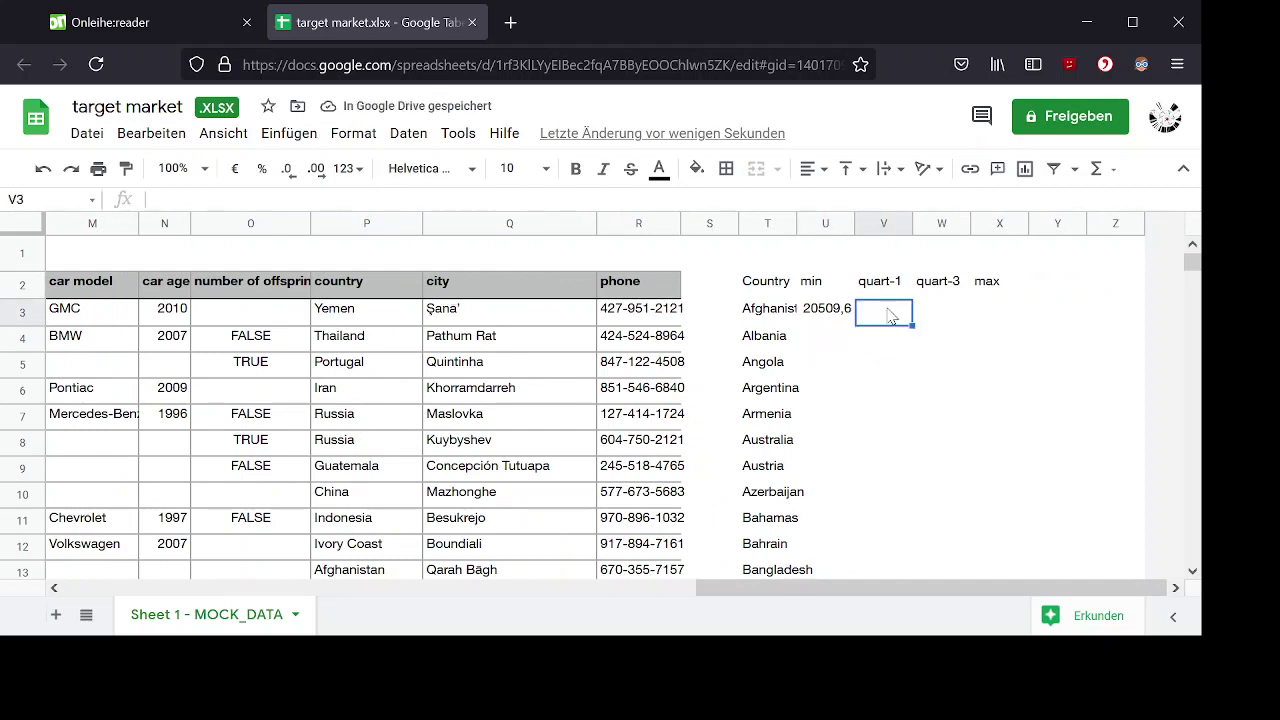
# Begin =QUARTILE(FILTER(H:H; in V3 with the Income column as the filtered values.
pyautogui.write('=QU')
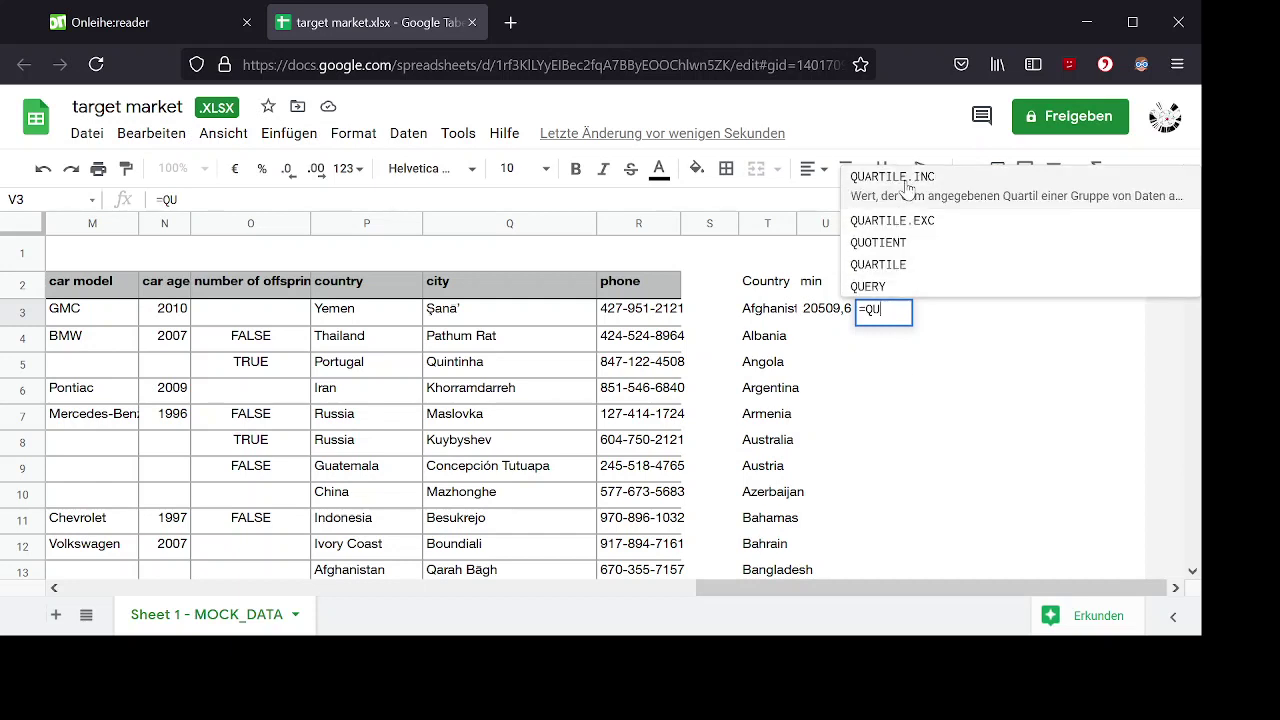
pyautogui.click(908, 260)
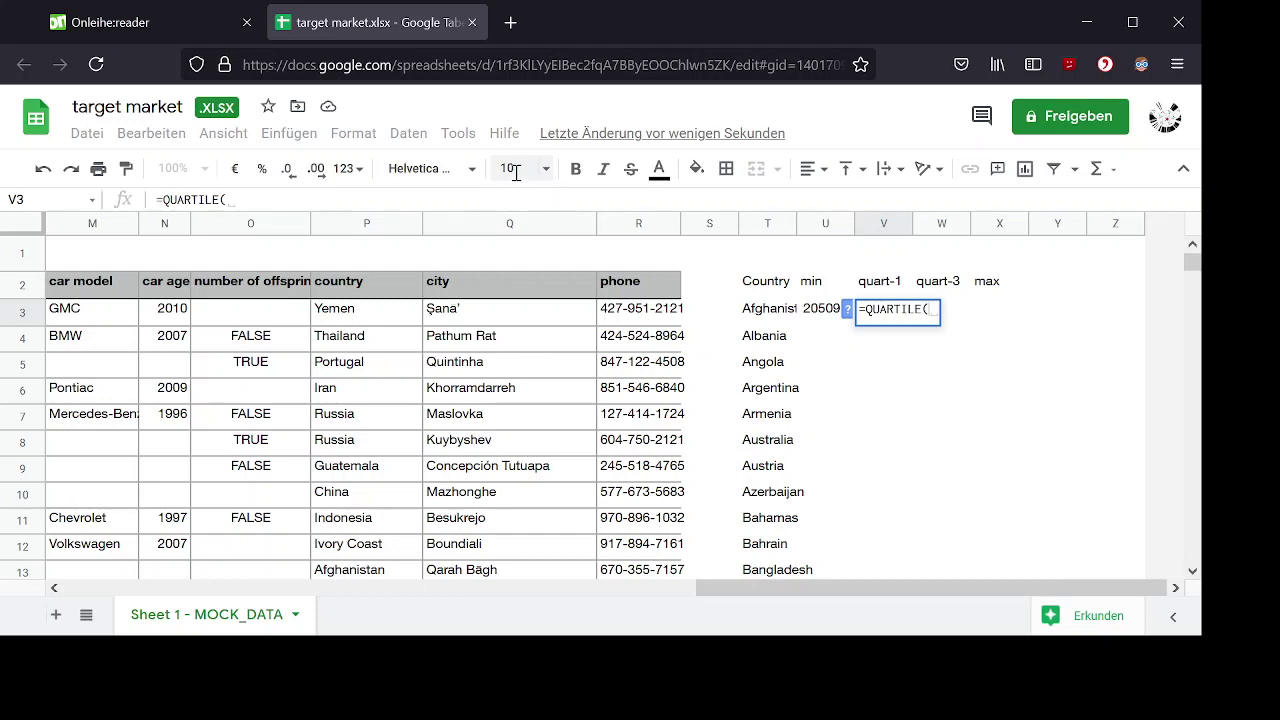
pyautogui.write('FILTER(')
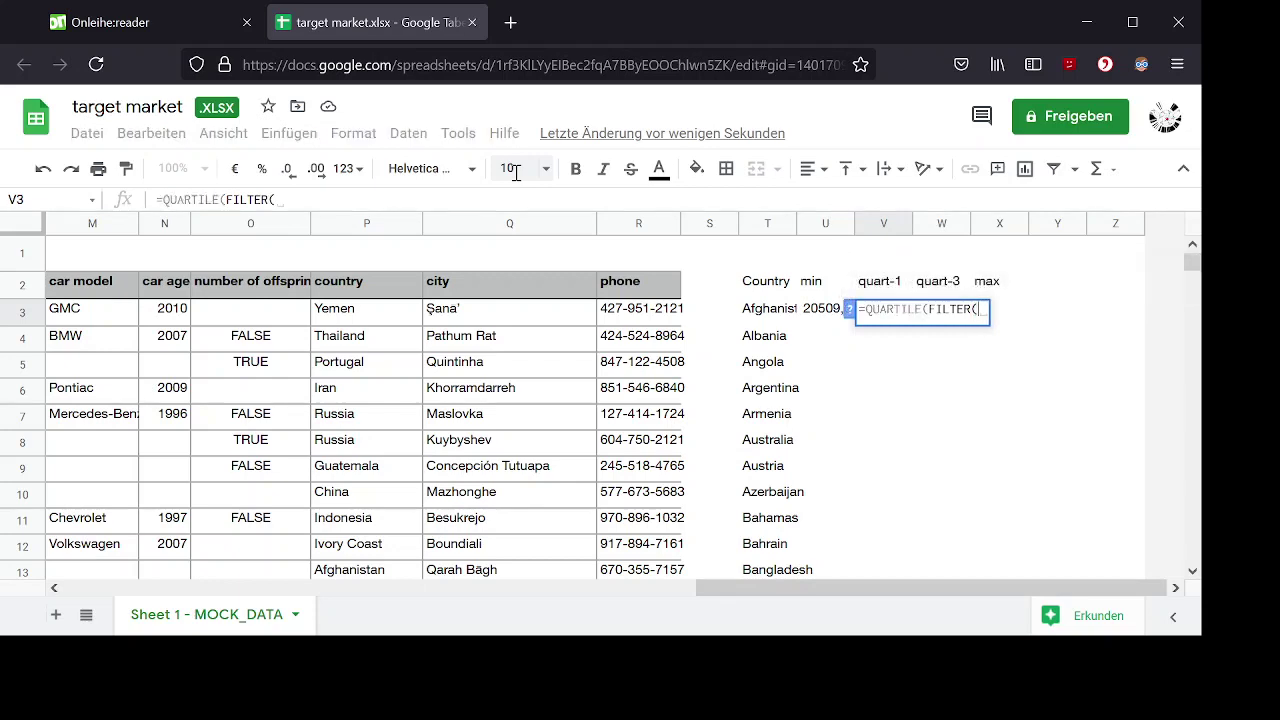
pyautogui.moveTo(712, 590); pyautogui.dragTo(520, 610)
pyautogui.click(66, 234)
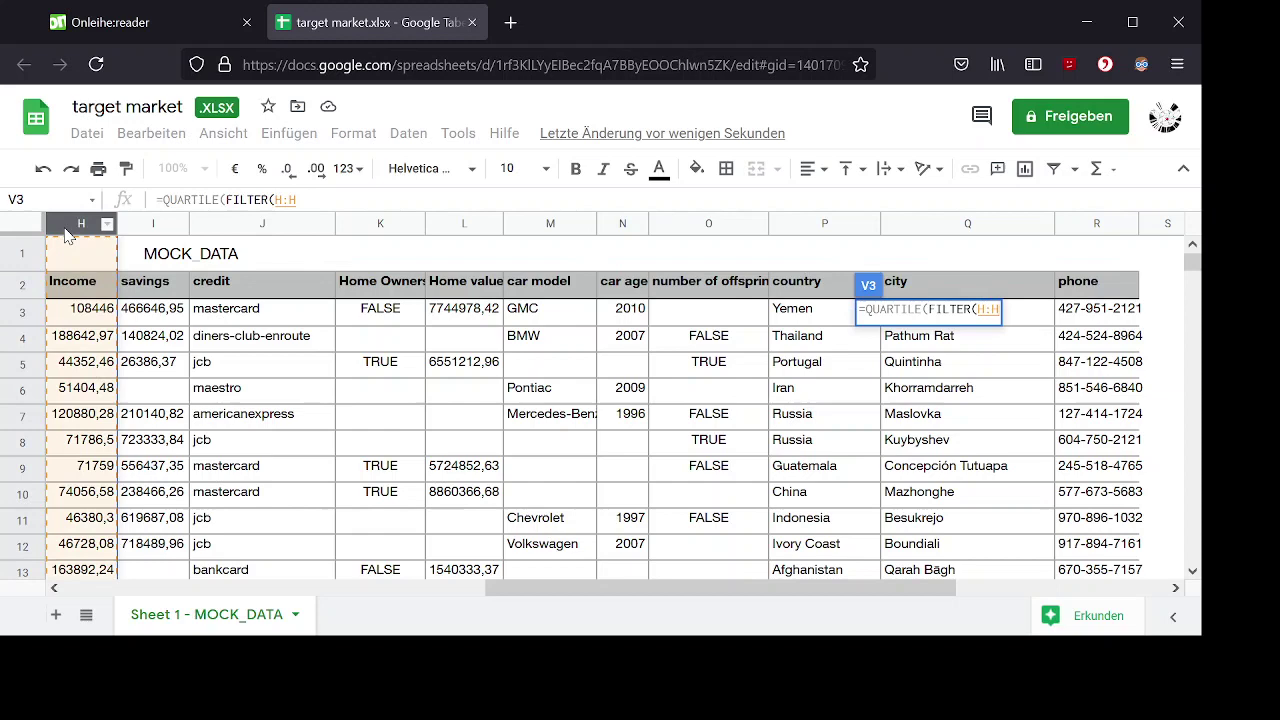
pyautogui.click(323, 204)
pyautogui.write(';')
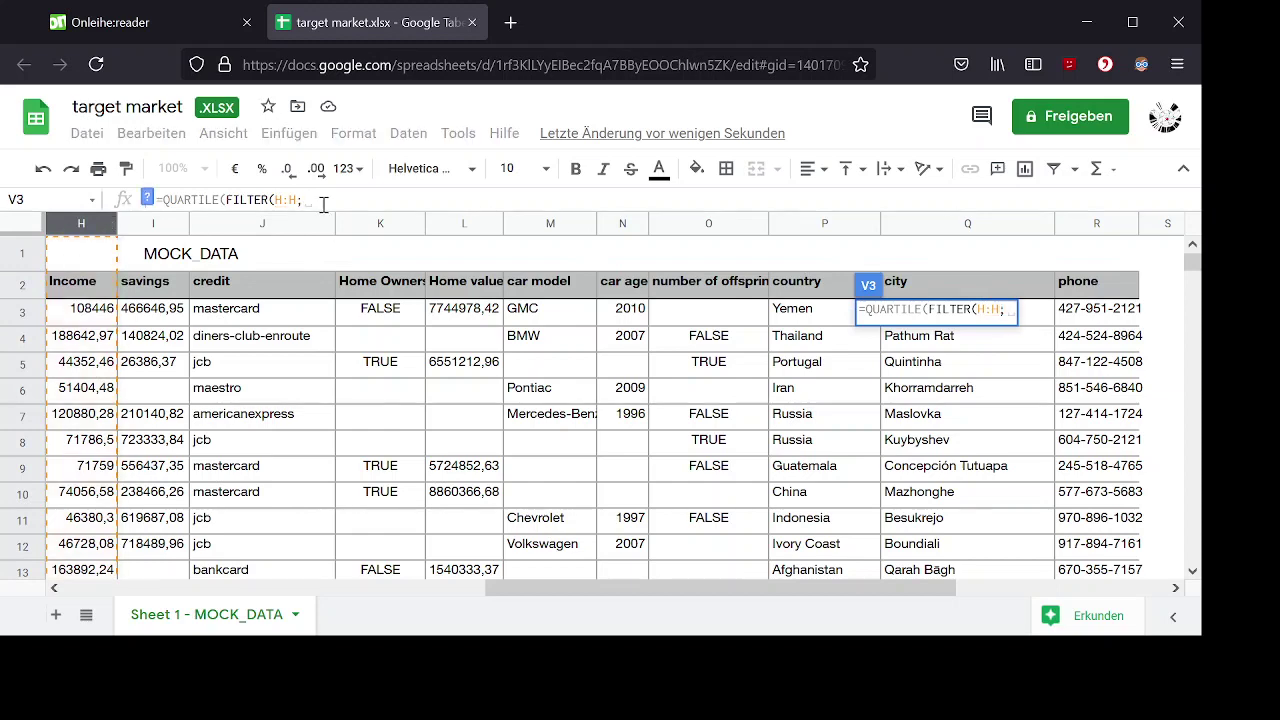
# Complete the formula with P:P=T3 and quartile 1, giving Afghanistan's 58649,71.
pyautogui.moveTo(672, 590); pyautogui.dragTo(845, 591)
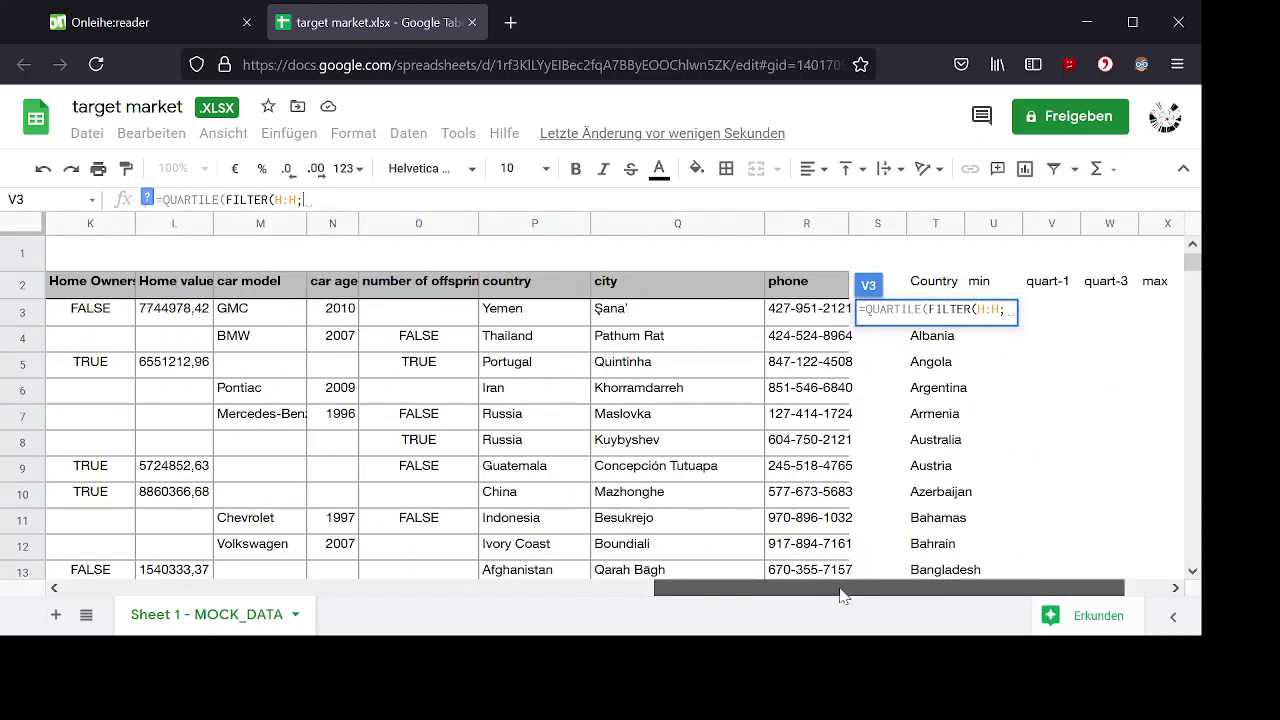
pyautogui.click(535, 224)
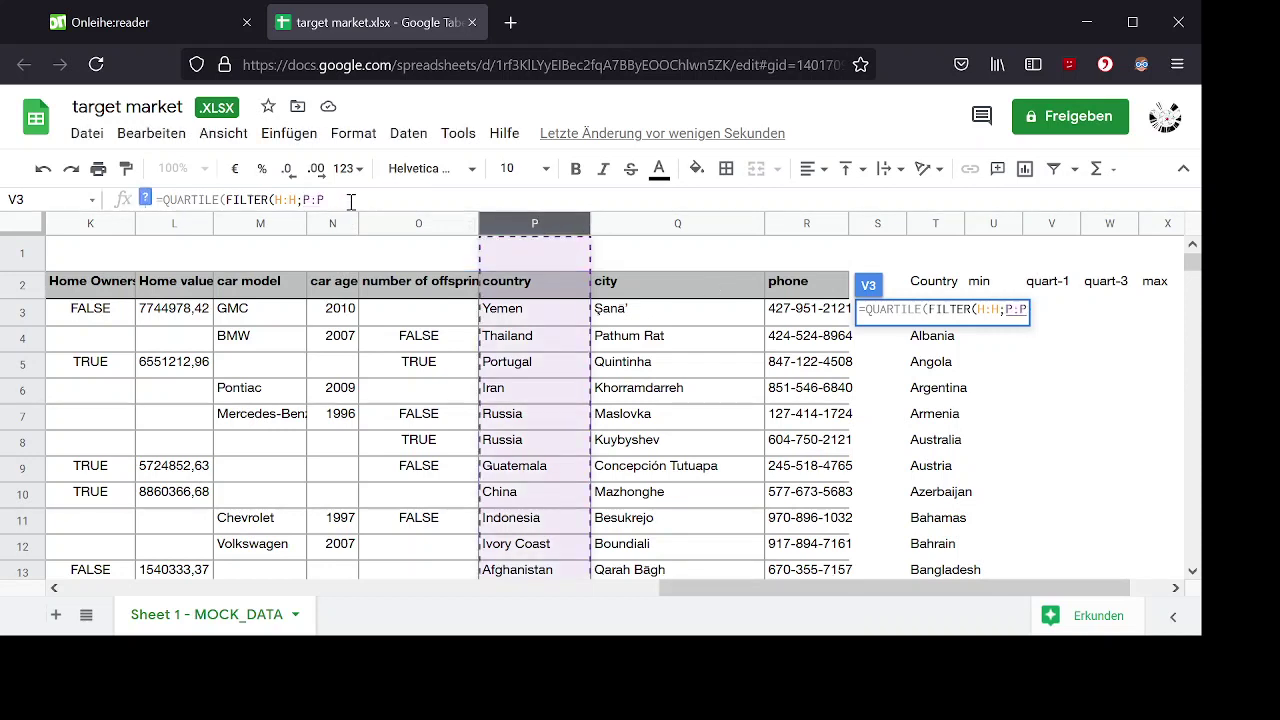
pyautogui.write('=')
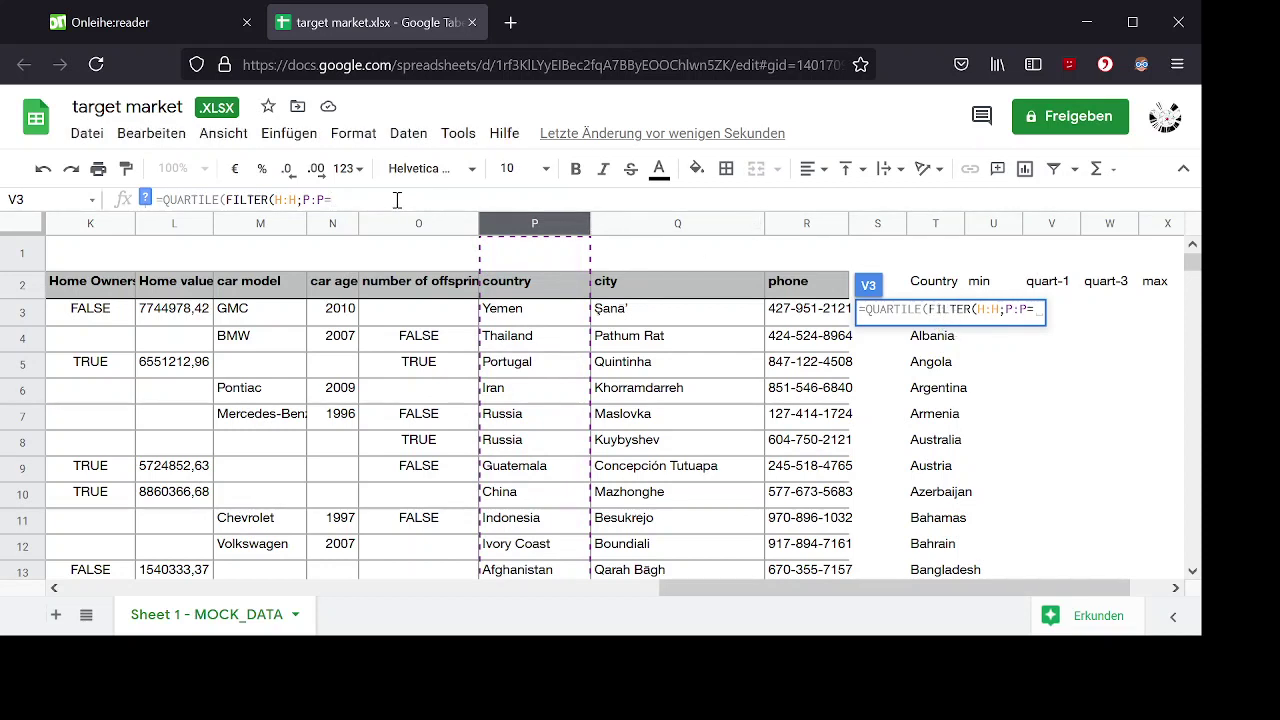
pyautogui.write('T3)')
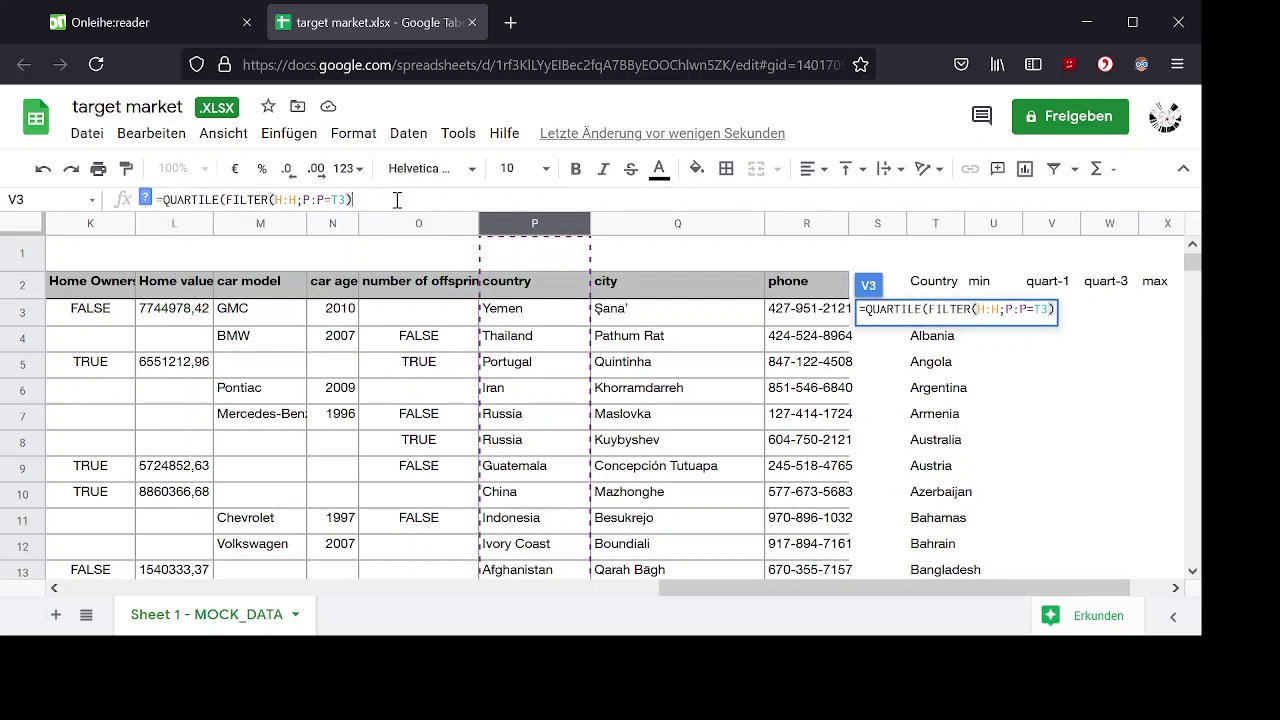
pyautogui.write(';')
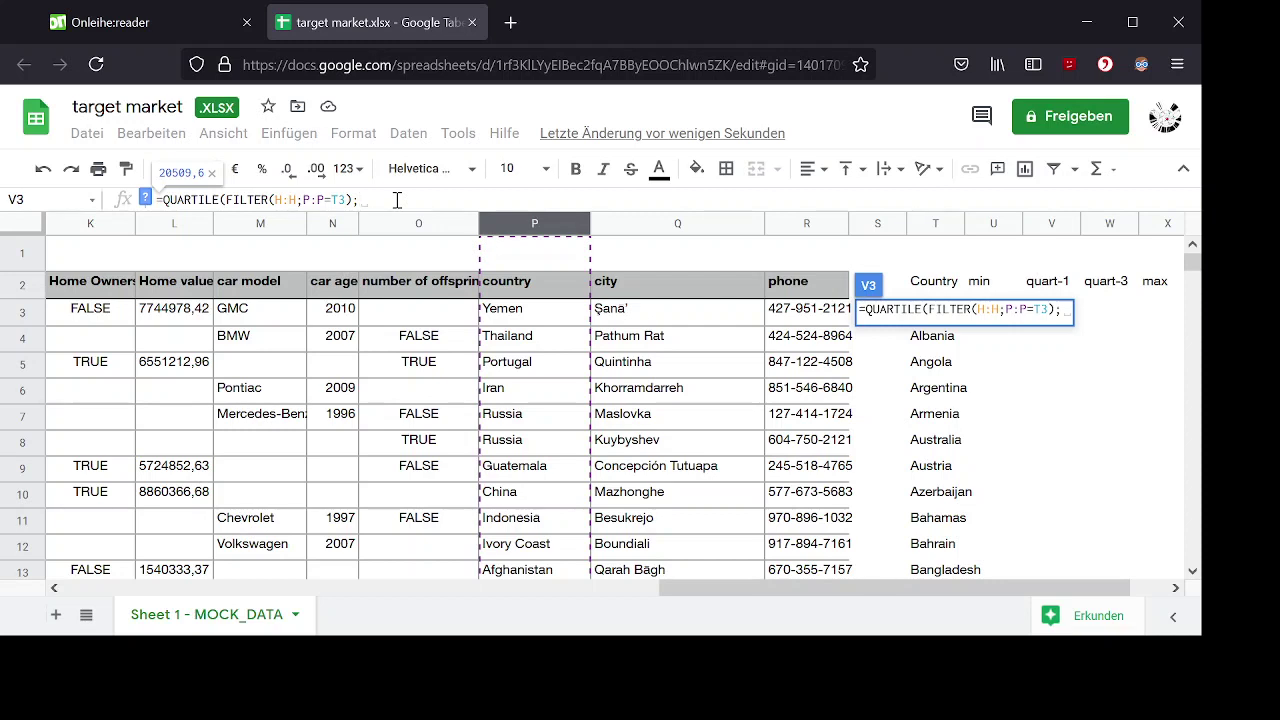
pyautogui.write('1)')
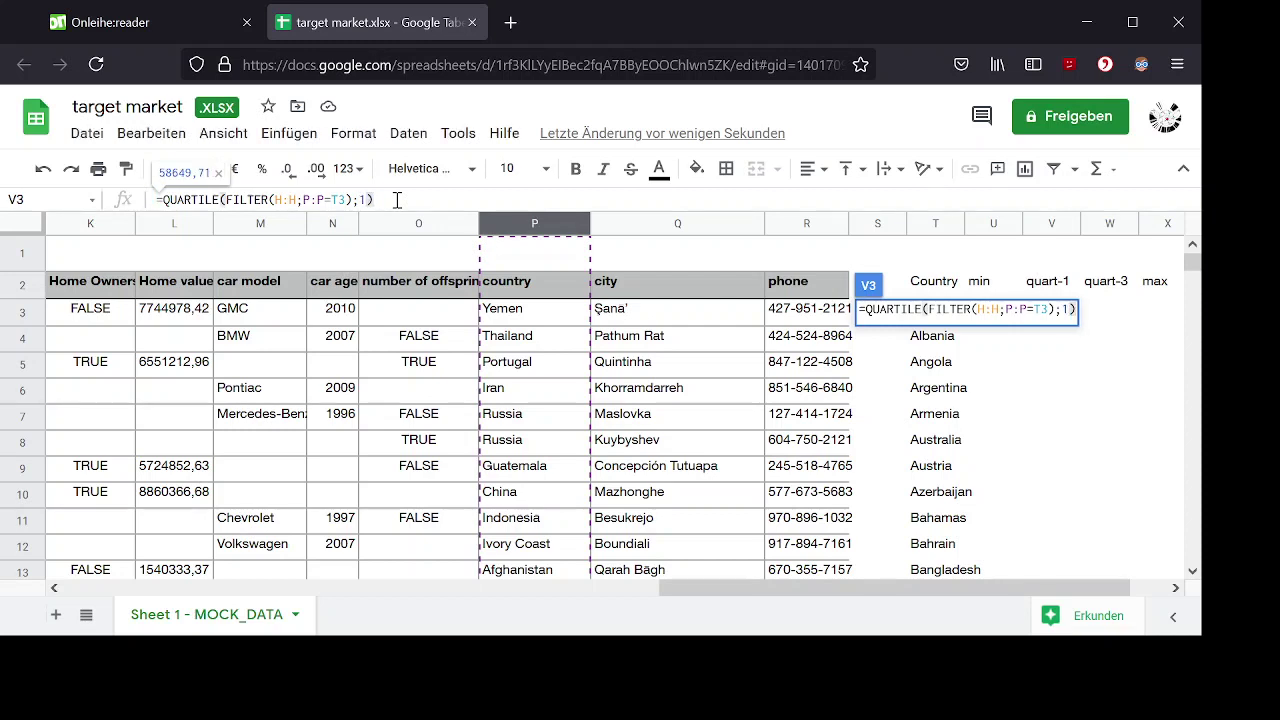
pyautogui.press('Return')
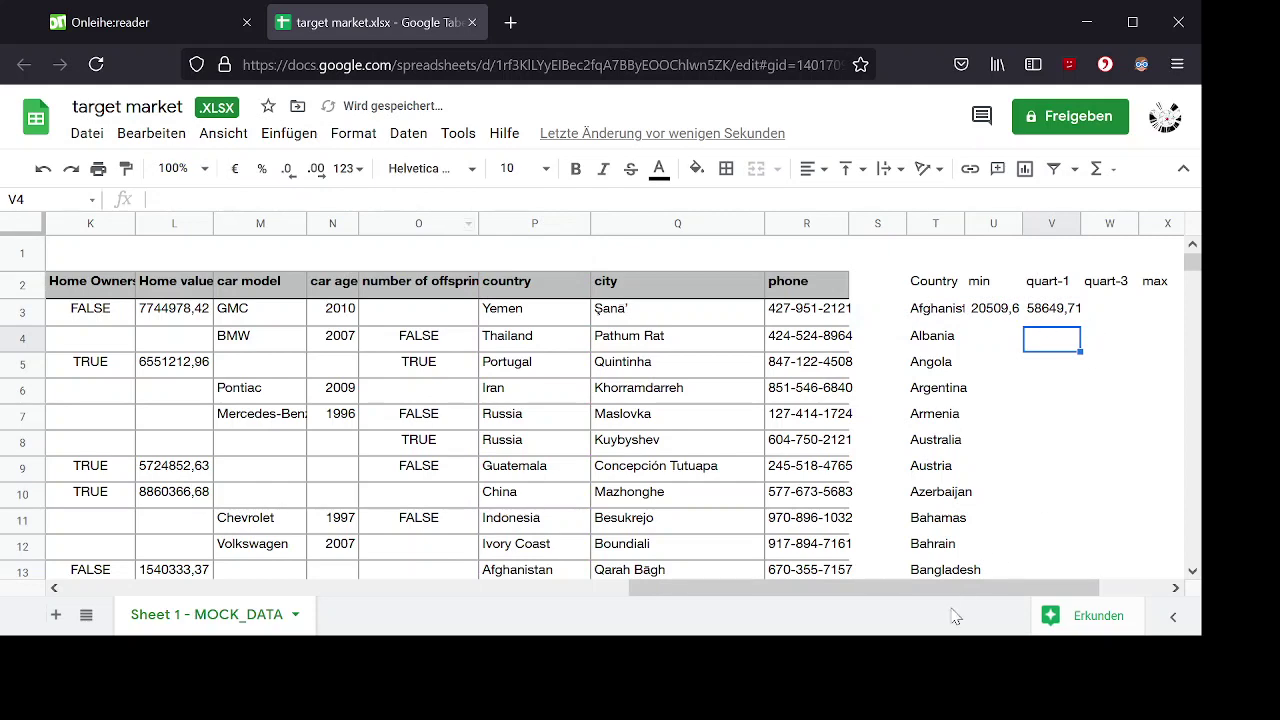
pyautogui.moveTo(958, 590); pyautogui.dragTo(1008, 596)
pyautogui.click(878, 304)
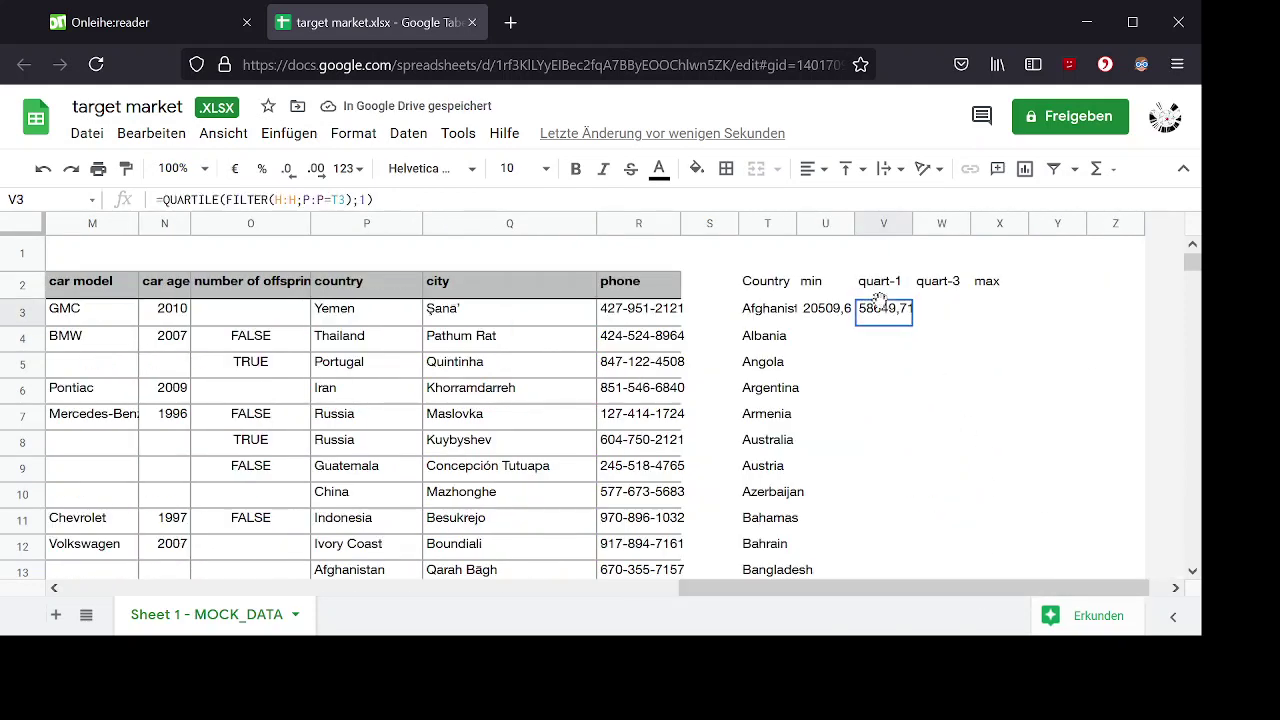
# Copy V3's formula into W3, fix references to H:H, P:P, T3 and use quartile 3 (147289,1).
pyautogui.hotkey('ctrl', 'c')
pyautogui.click(945, 314)
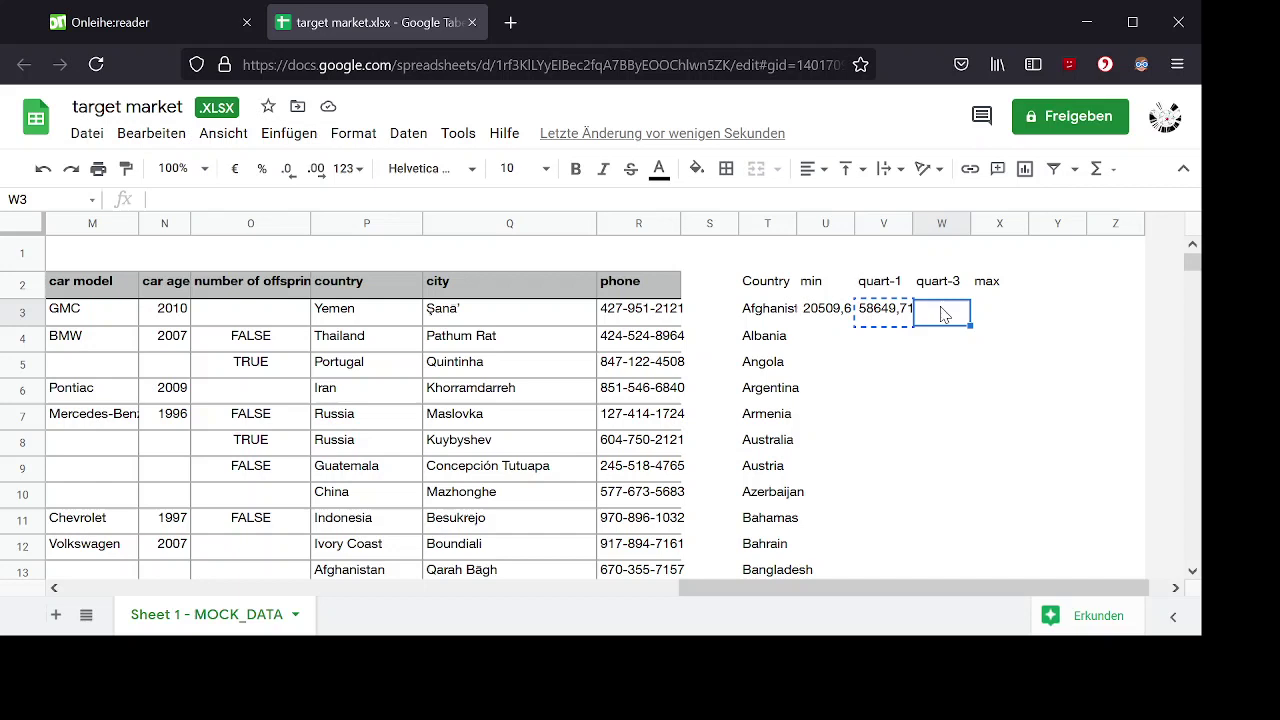
pyautogui.hotkey('ctrl', 'v')
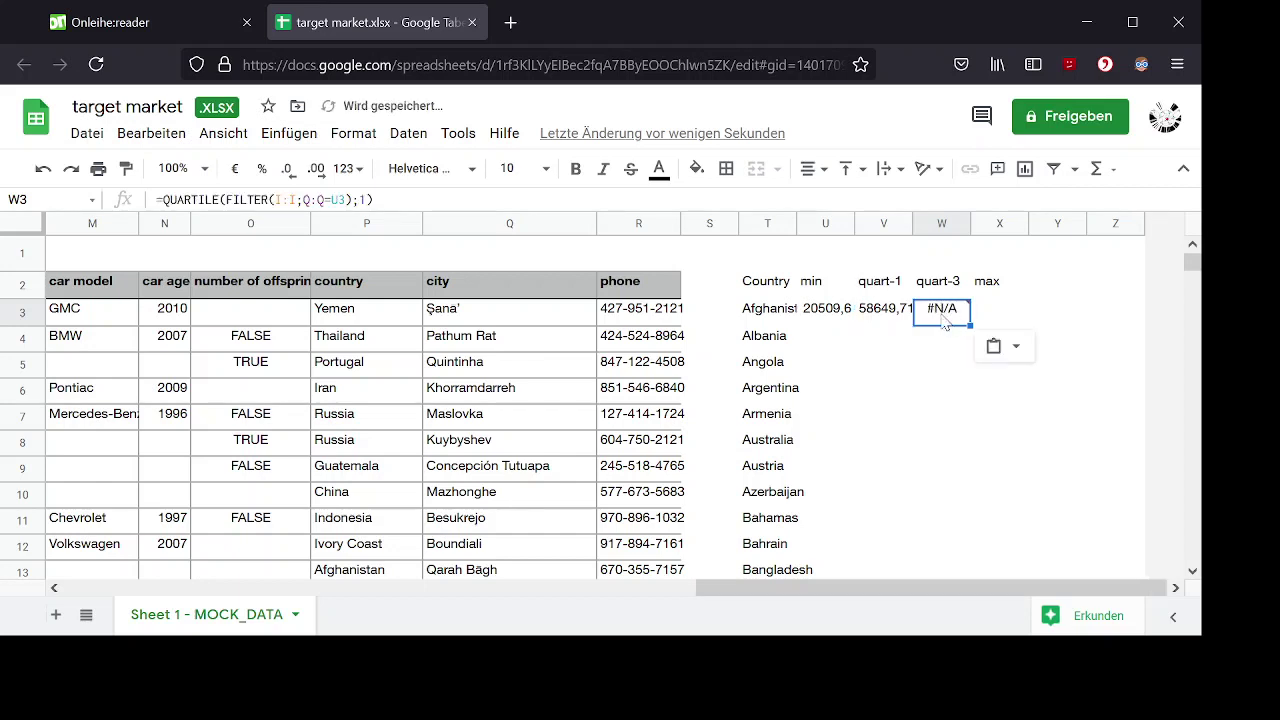
pyautogui.doubleClick(281, 200)
pyautogui.write('H:H')
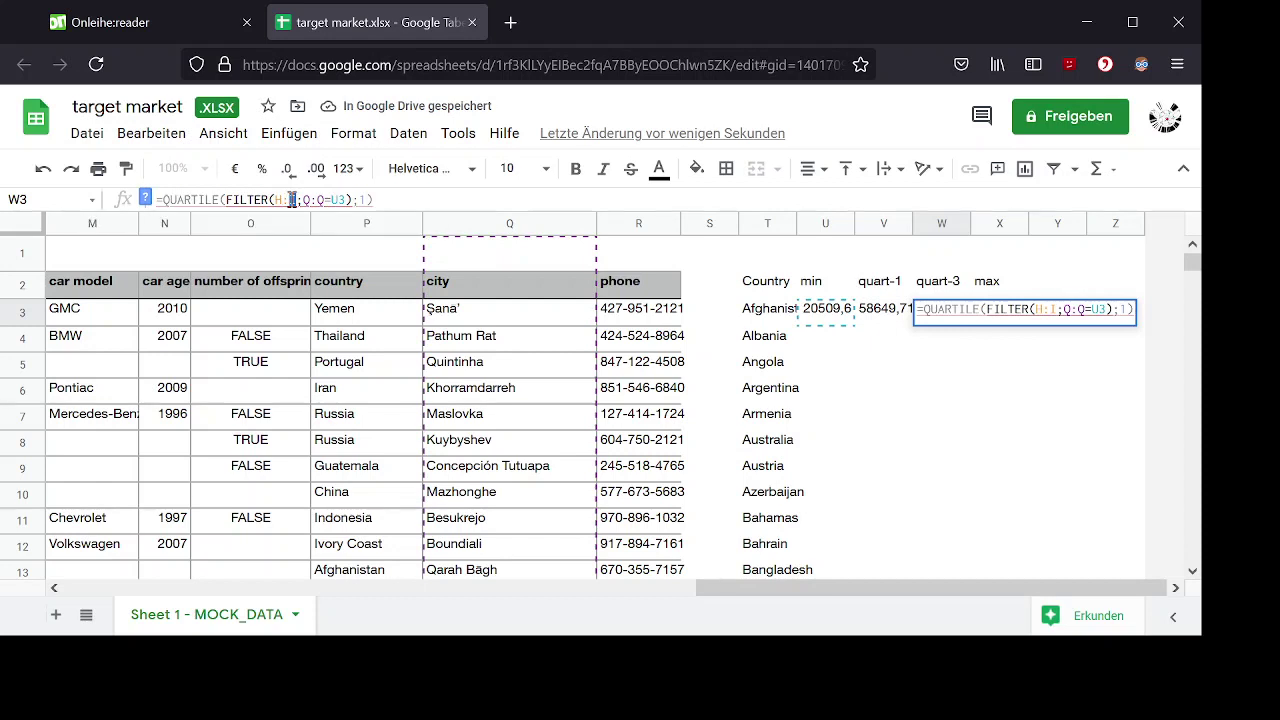
pyautogui.doubleClick(306, 200)
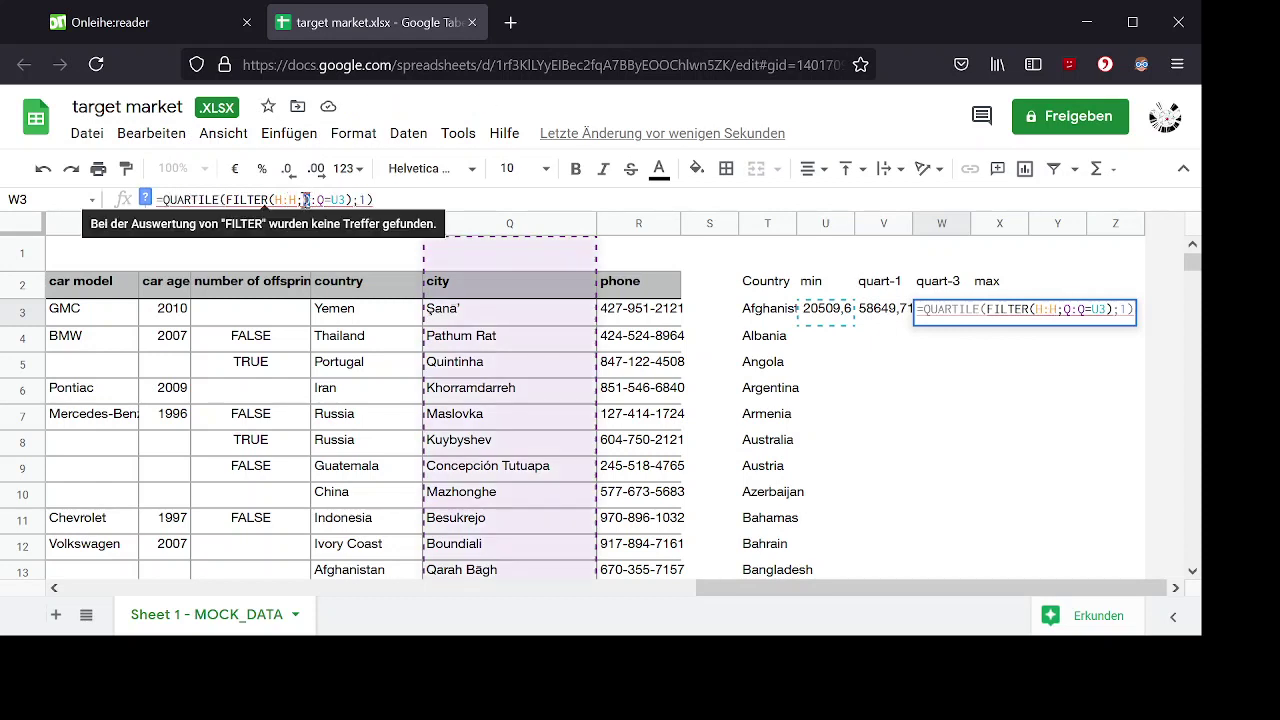
pyautogui.write('P:P')
pyautogui.write('P')
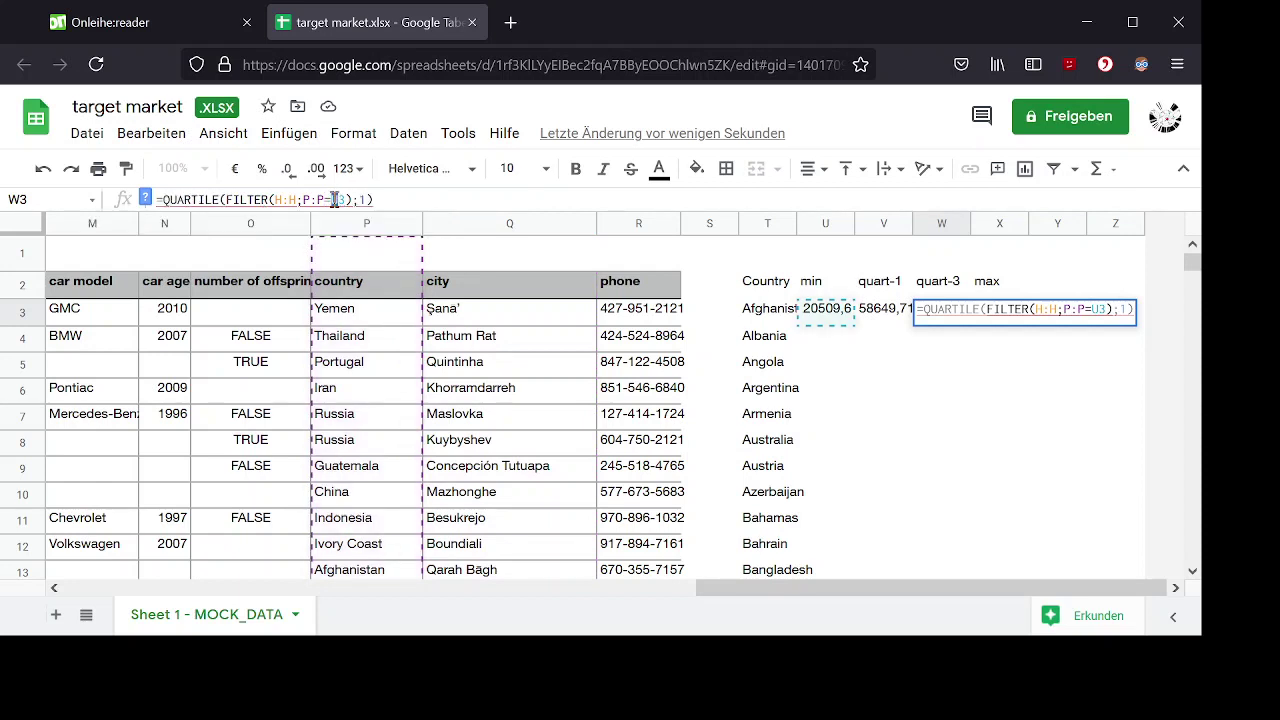
pyautogui.doubleClick(334, 200)
pyautogui.write('T3')
pyautogui.doubleClick(364, 200)
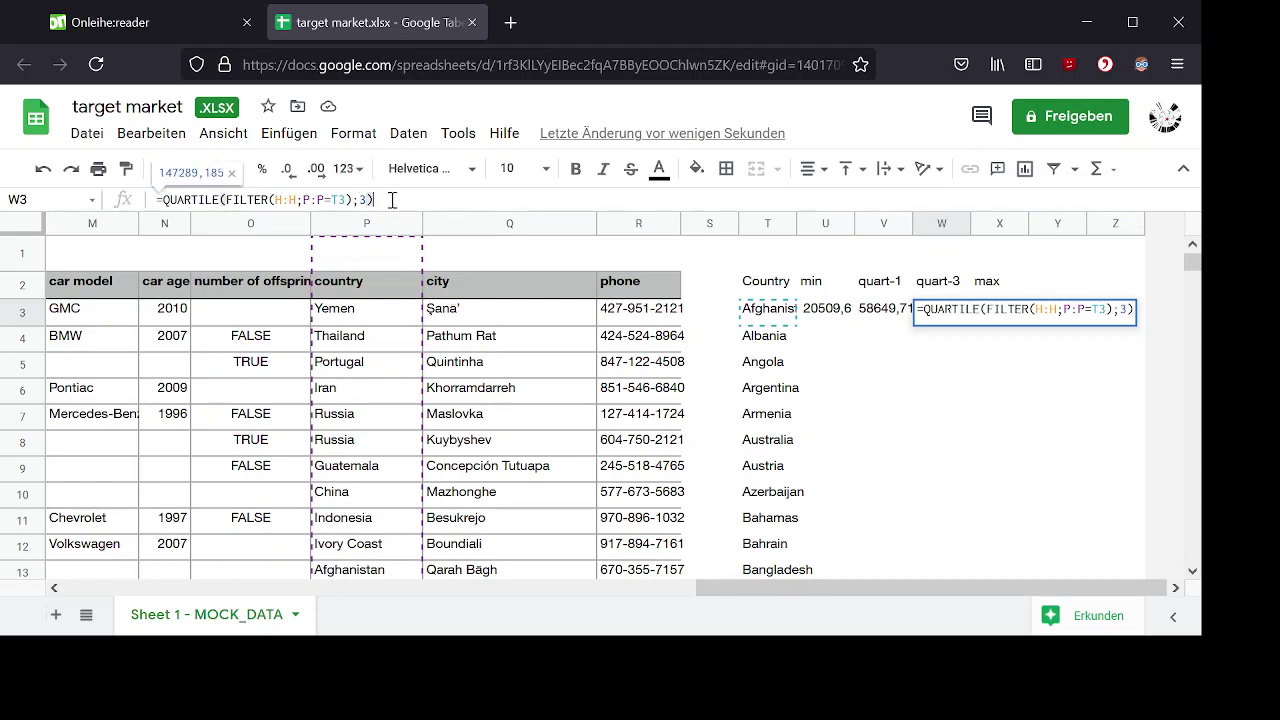
pyautogui.press('Return')
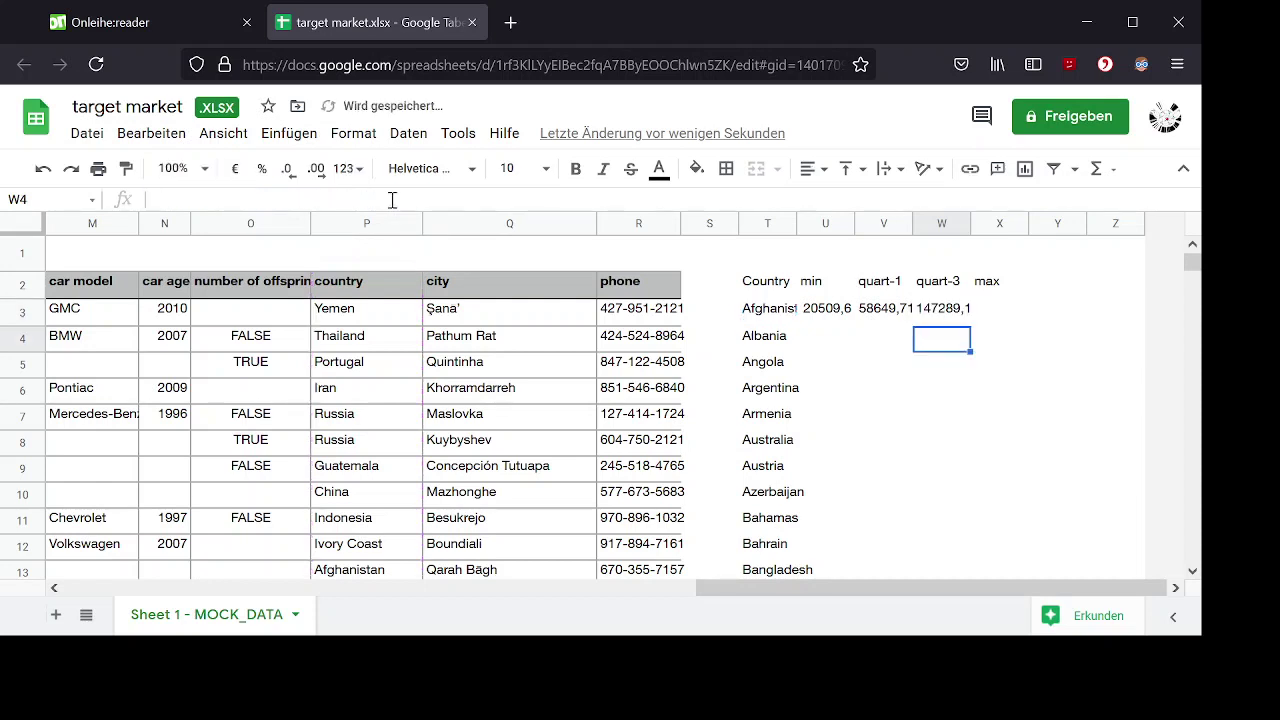
# Enter =MAXIFS(H:H;P:P;T3) in X3, giving Afghanistan's maximum income 173352,6.
pyautogui.click(995, 320)
pyautogui.write('=')
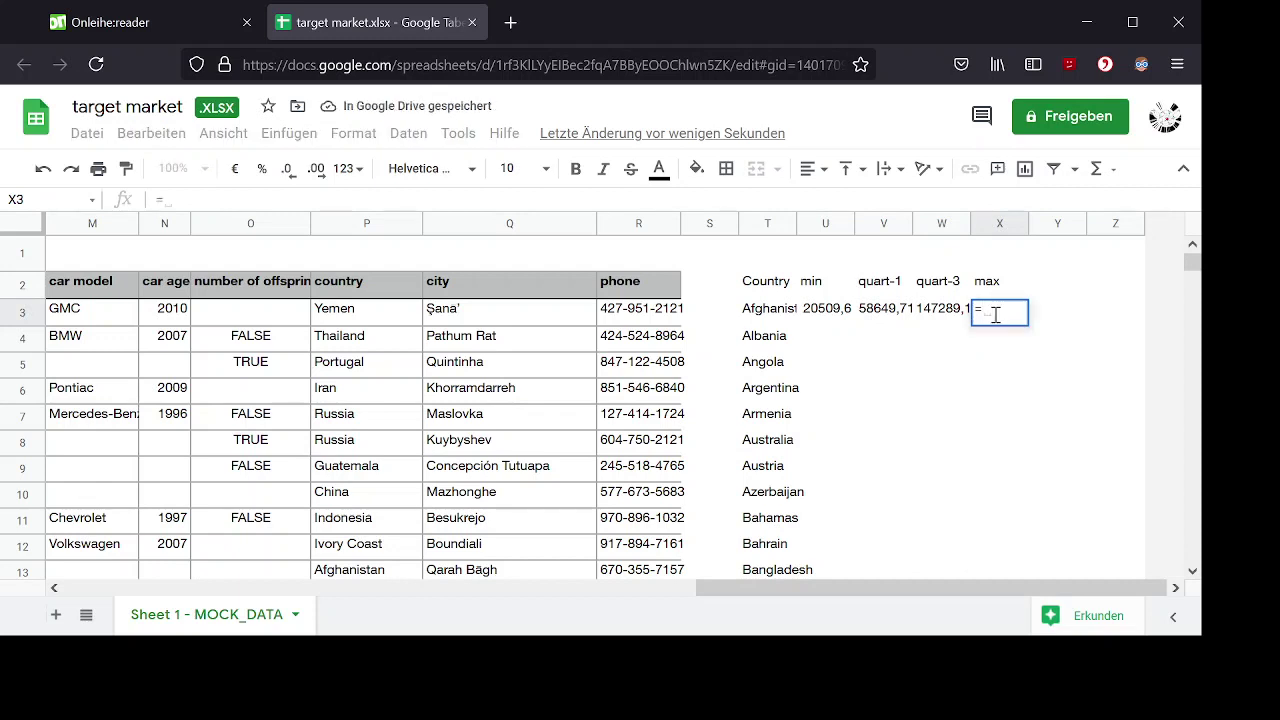
pyautogui.write('Max')
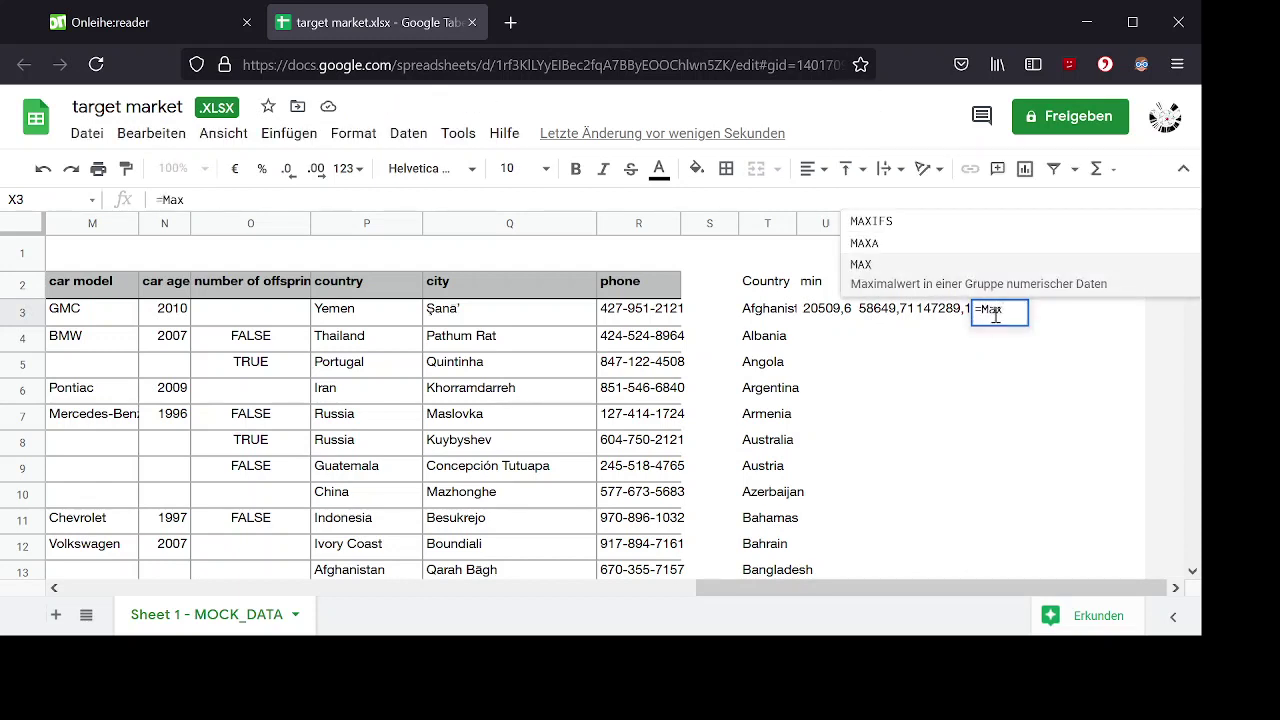
pyautogui.click(916, 228)
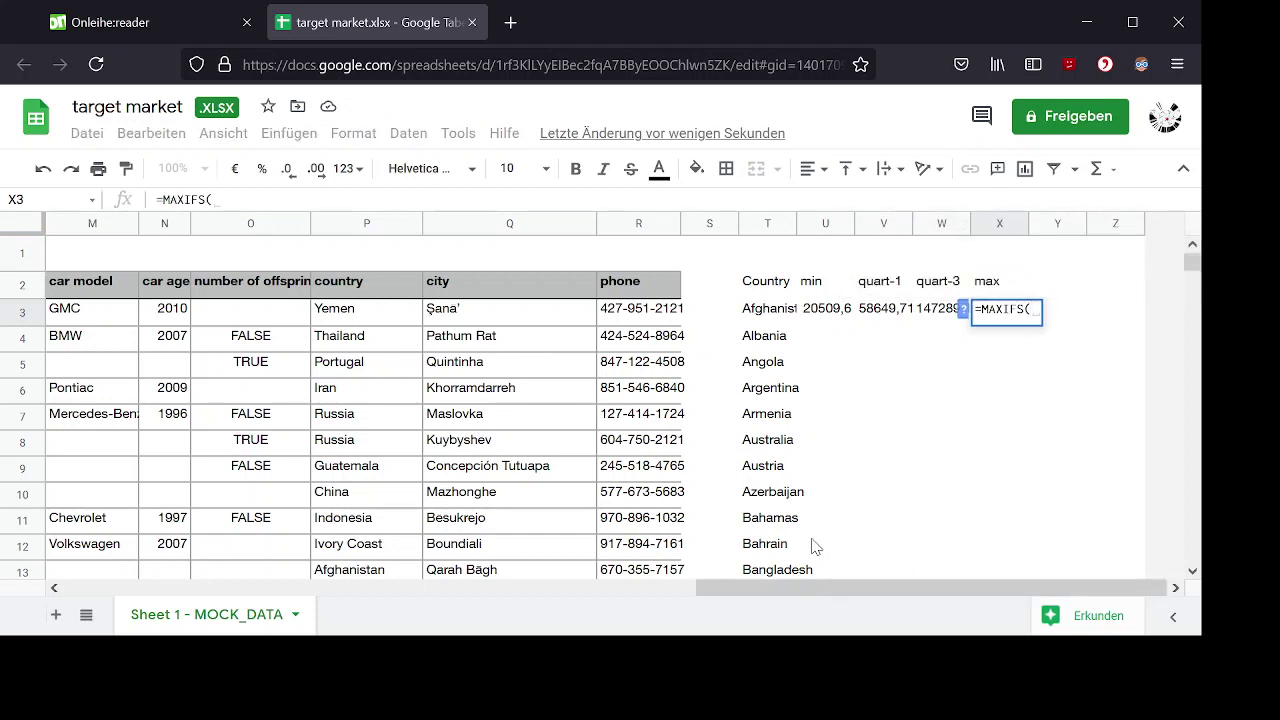
pyautogui.write('H')
pyautogui.write(':')
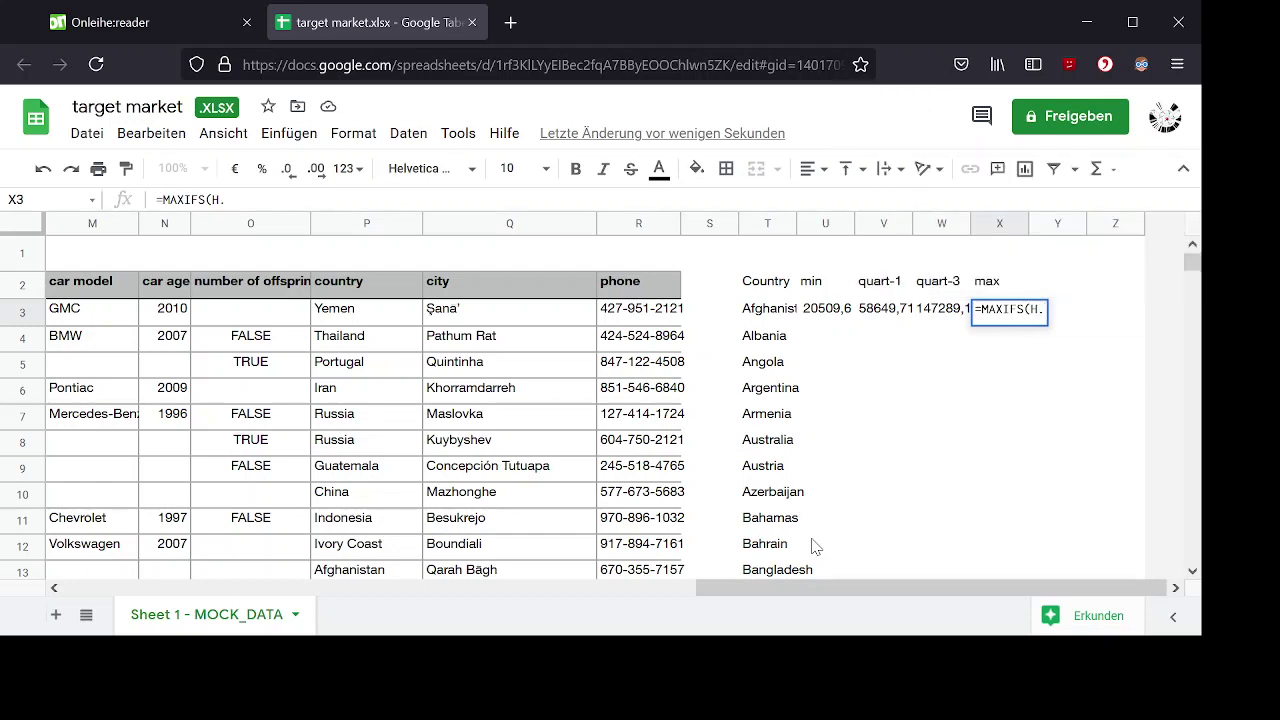
pyautogui.write('H')
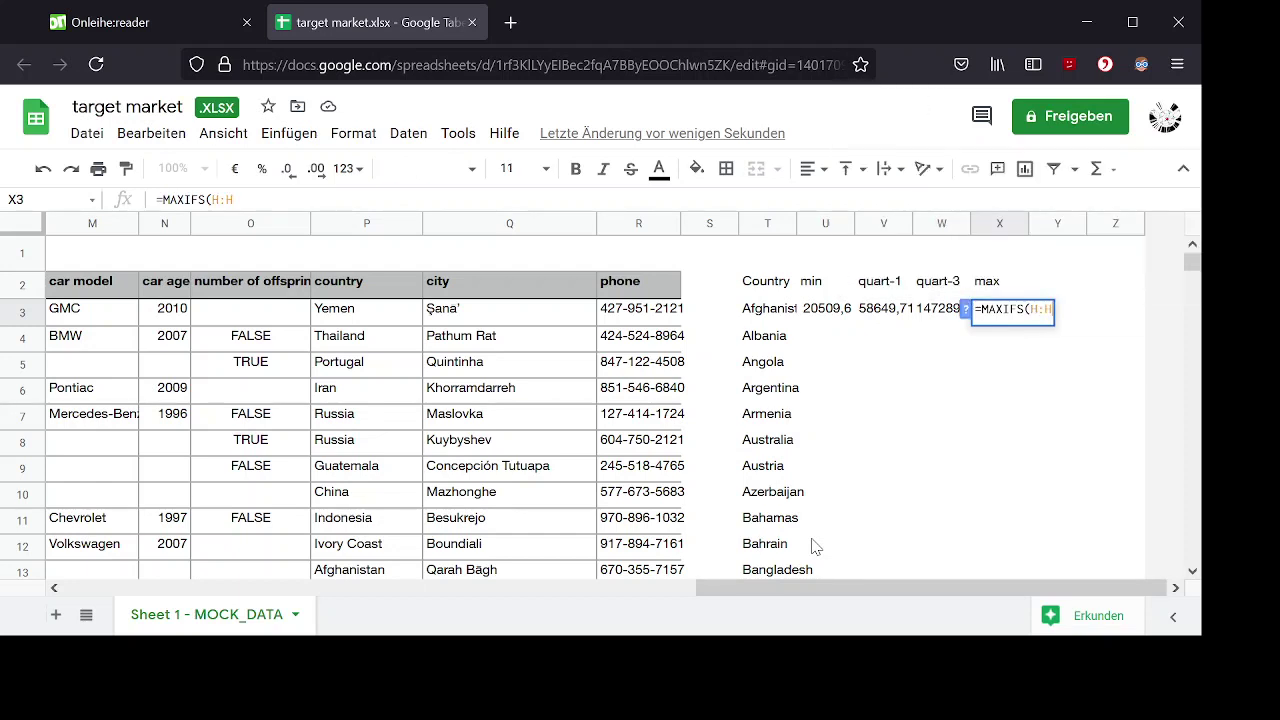
pyautogui.write(';')
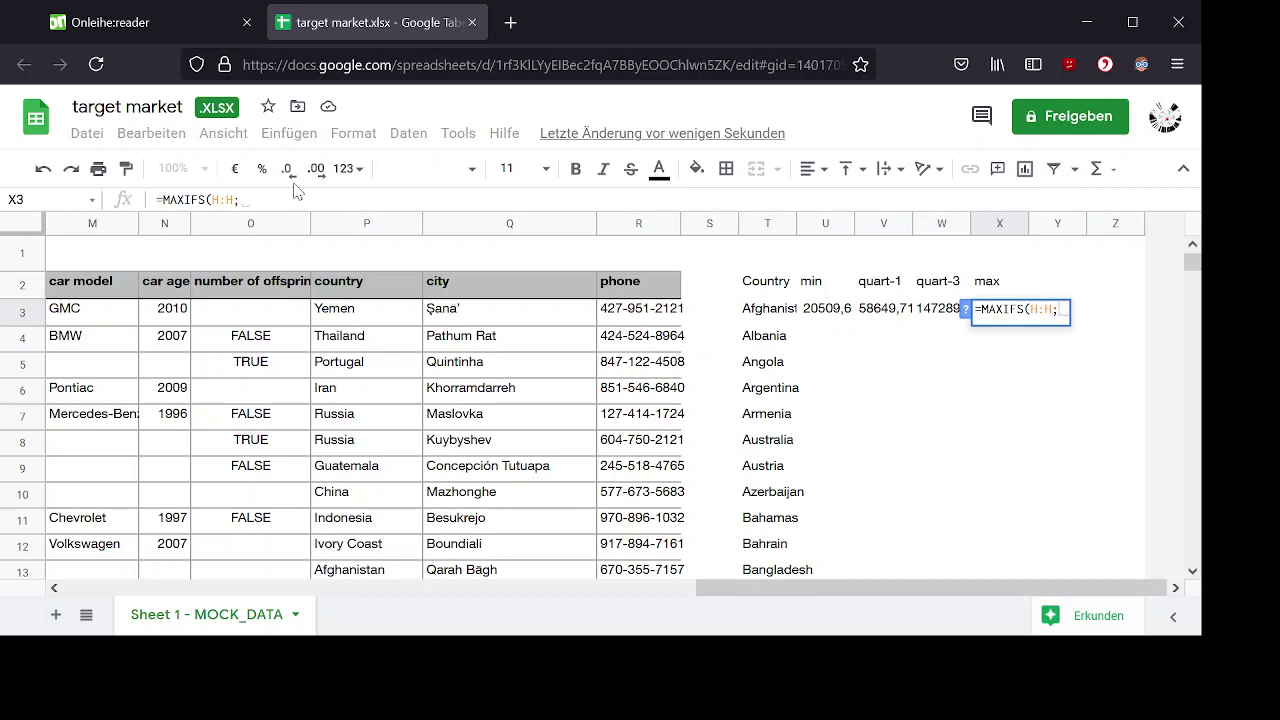
pyautogui.click(362, 226)
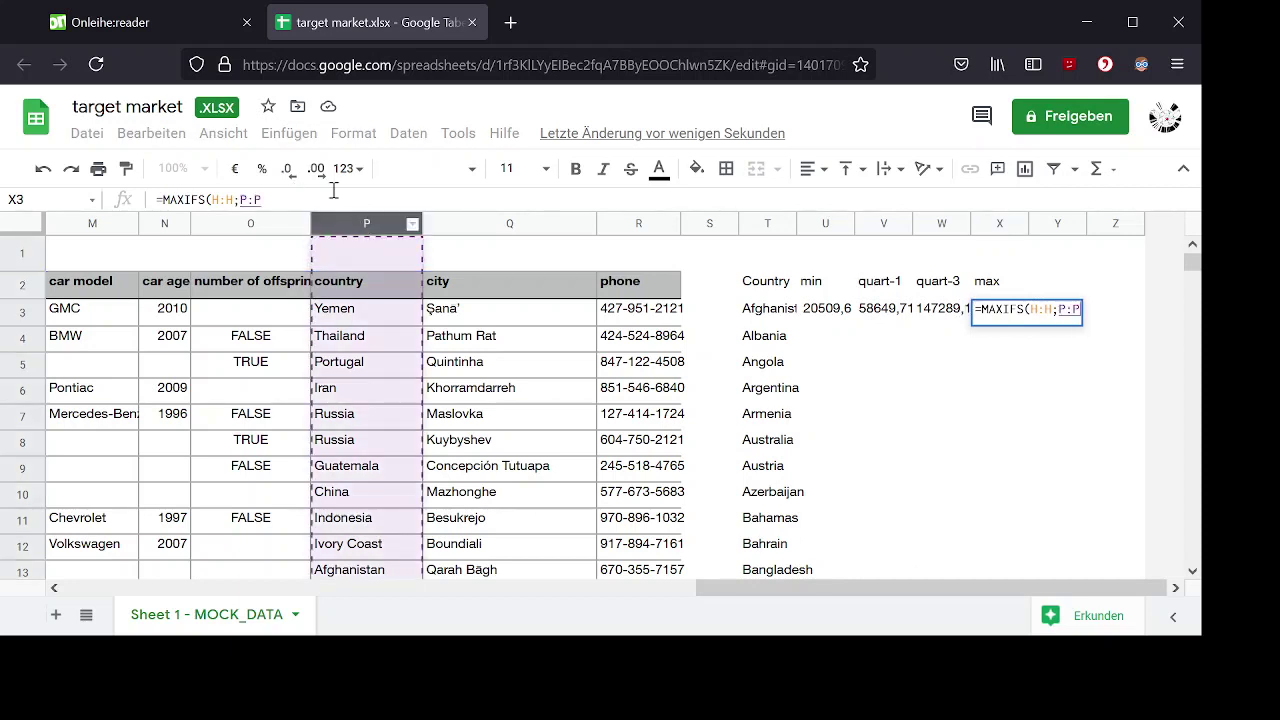
pyautogui.write(';T')
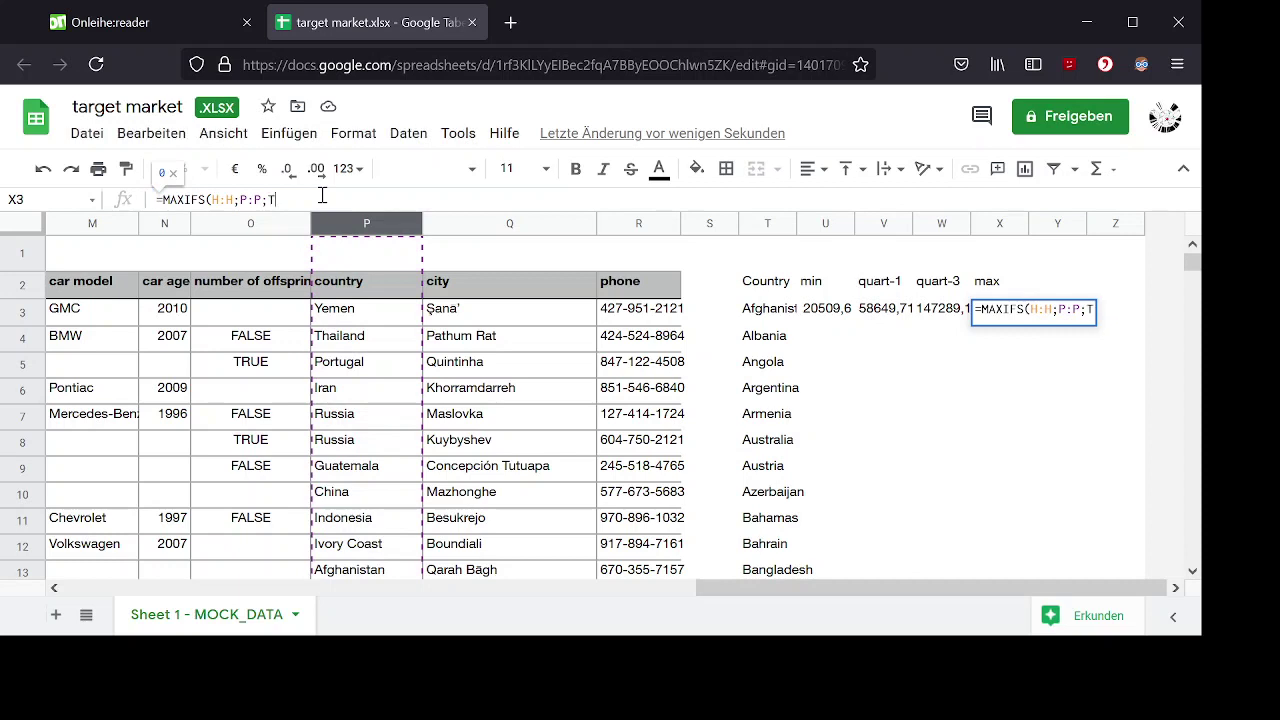
pyautogui.write('3)')
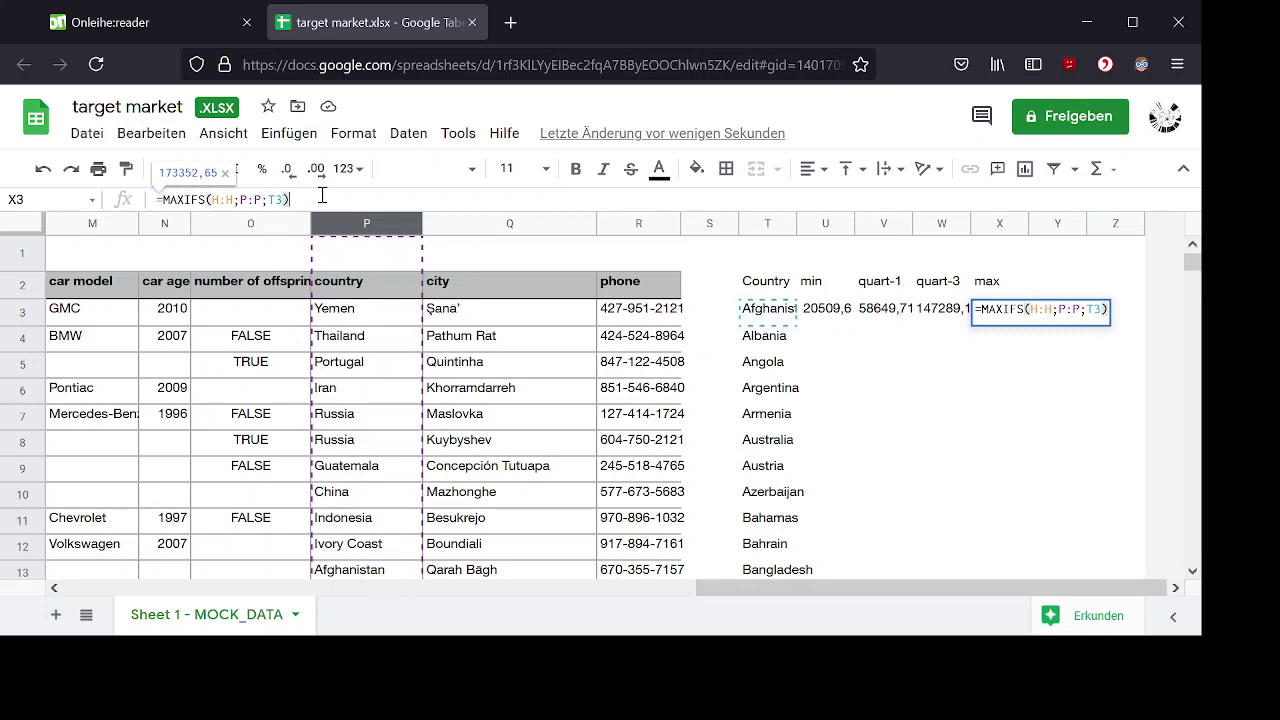
pyautogui.press('Return')
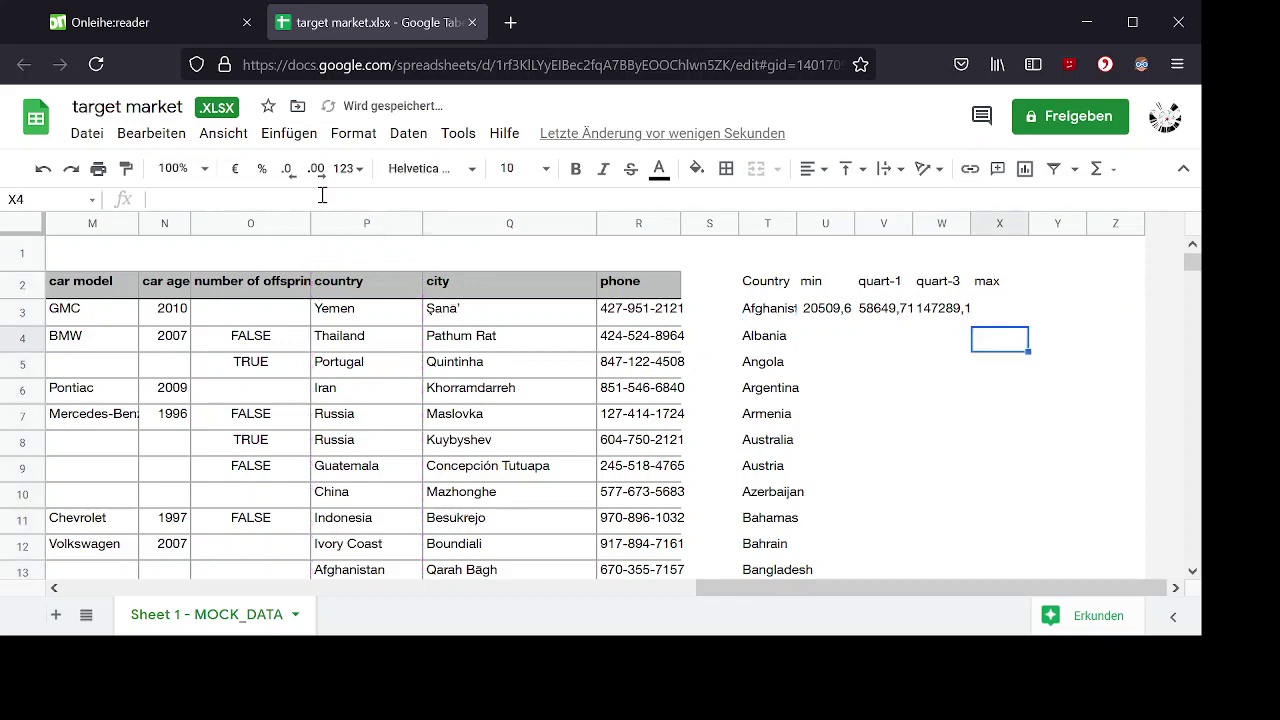
# Fill the U3:X3 formulas down to row 136, then select columns T:X as chart data.
pyautogui.click(833, 310)
pyautogui.keyDown('shift'); pyautogui.click(1027, 312); pyautogui.keyUp('shift')
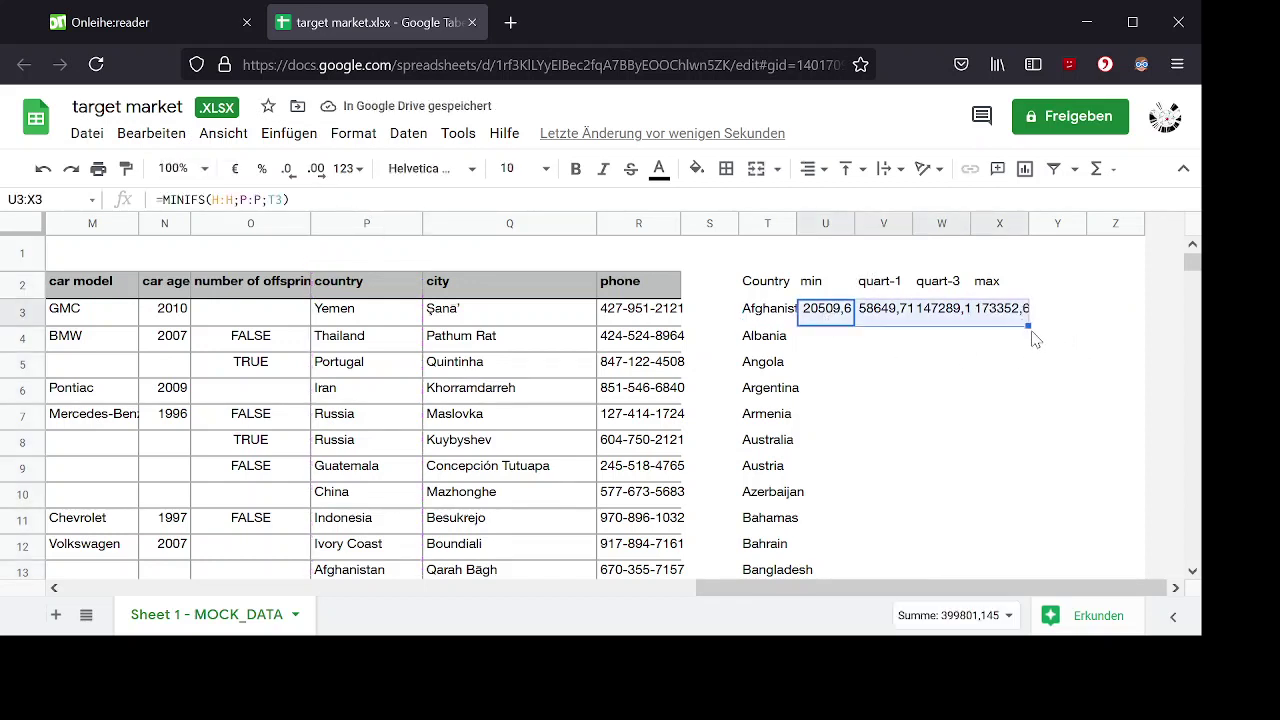
pyautogui.scroll(-1, 1031, 323)
pyautogui.scroll(-20, 600, 400)
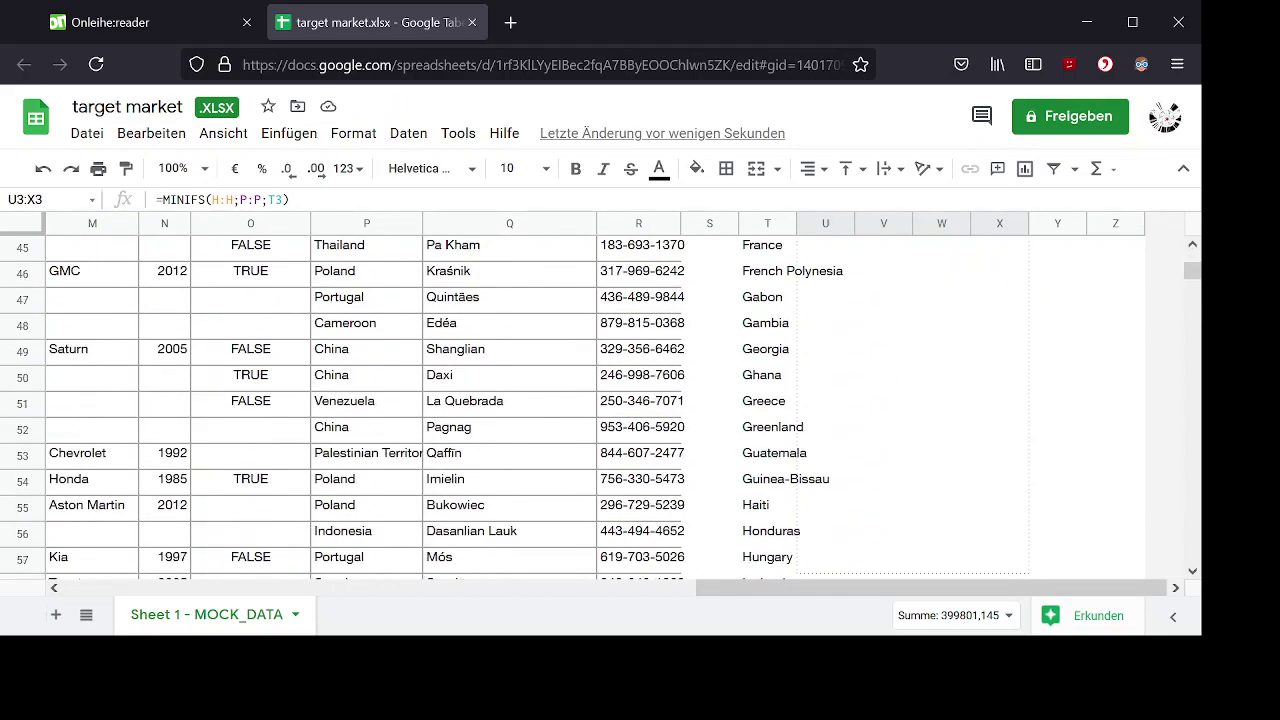
pyautogui.scroll(-18, 985, 355)
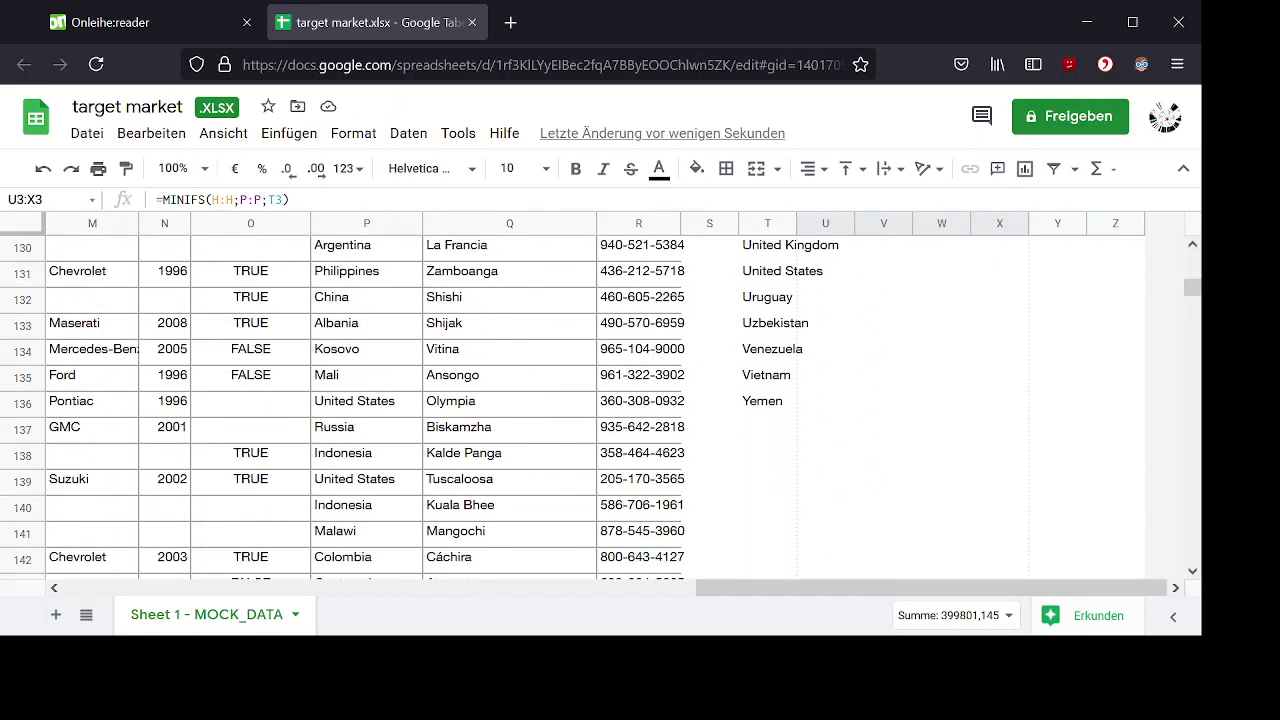
pyautogui.scroll(2, 983, 255)
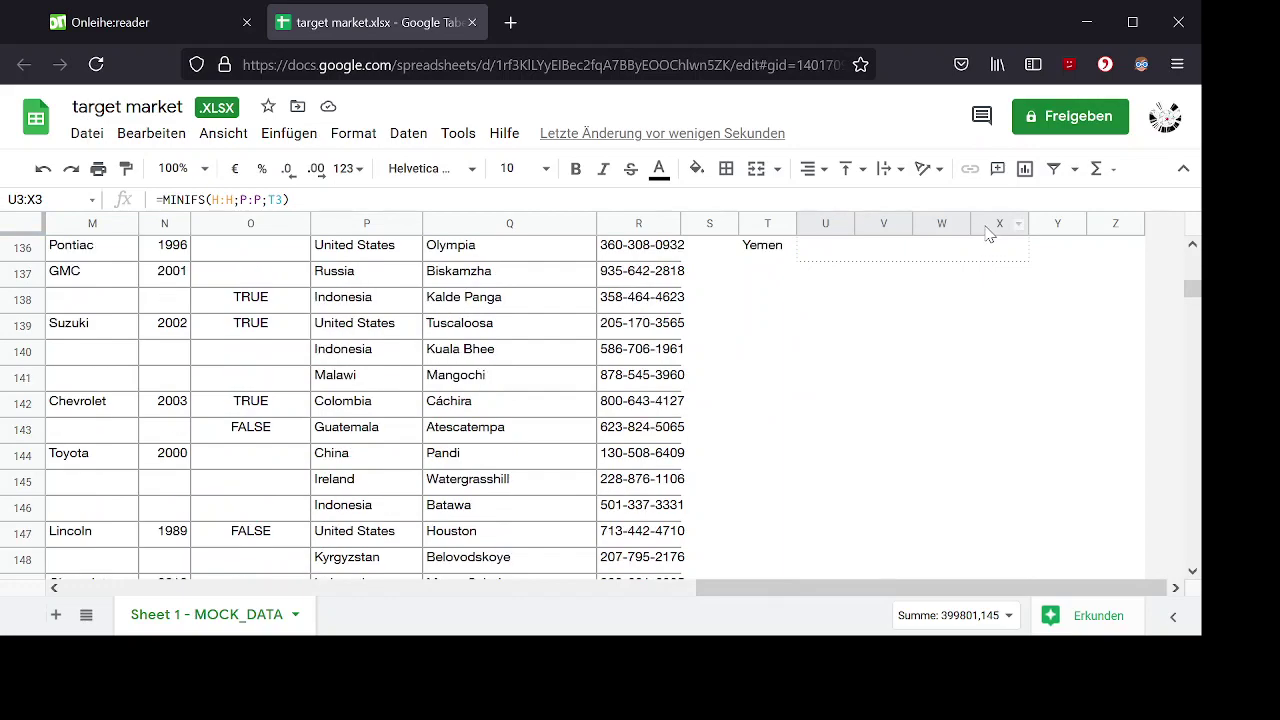
pyautogui.moveTo(977, 313); pyautogui.dragTo(977, 313)
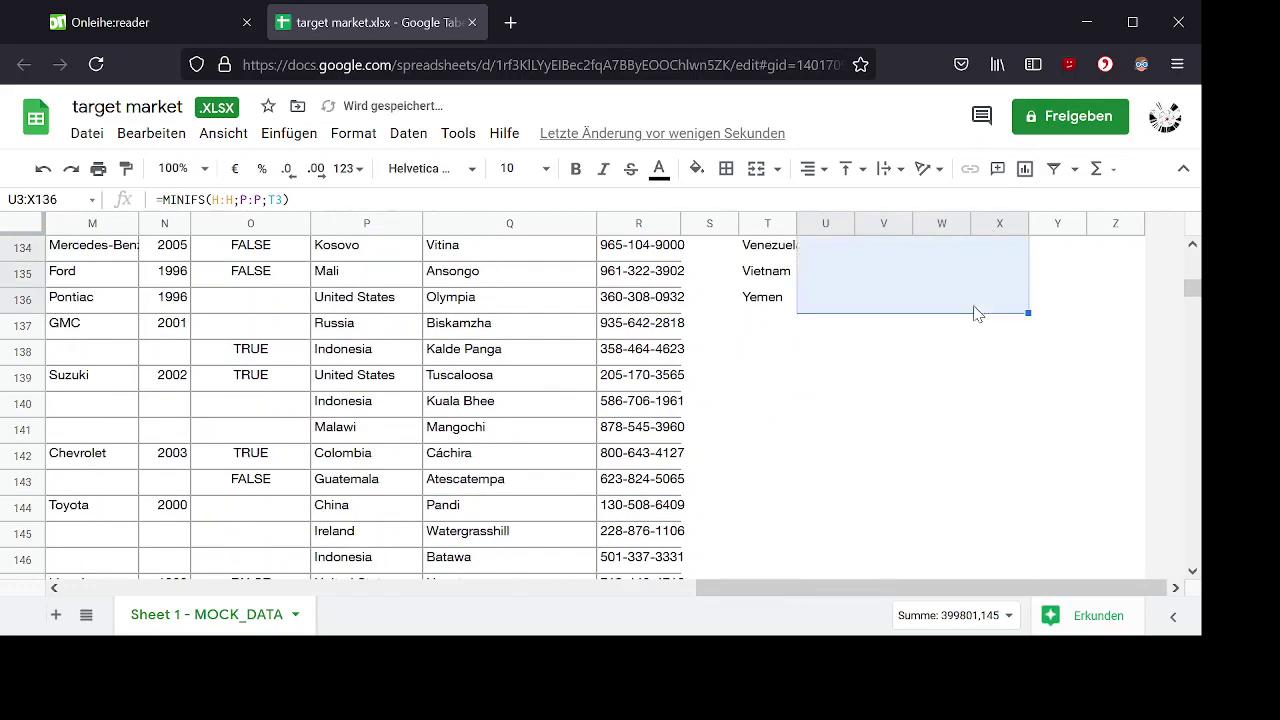
pyautogui.scroll(20, 1193, 290)
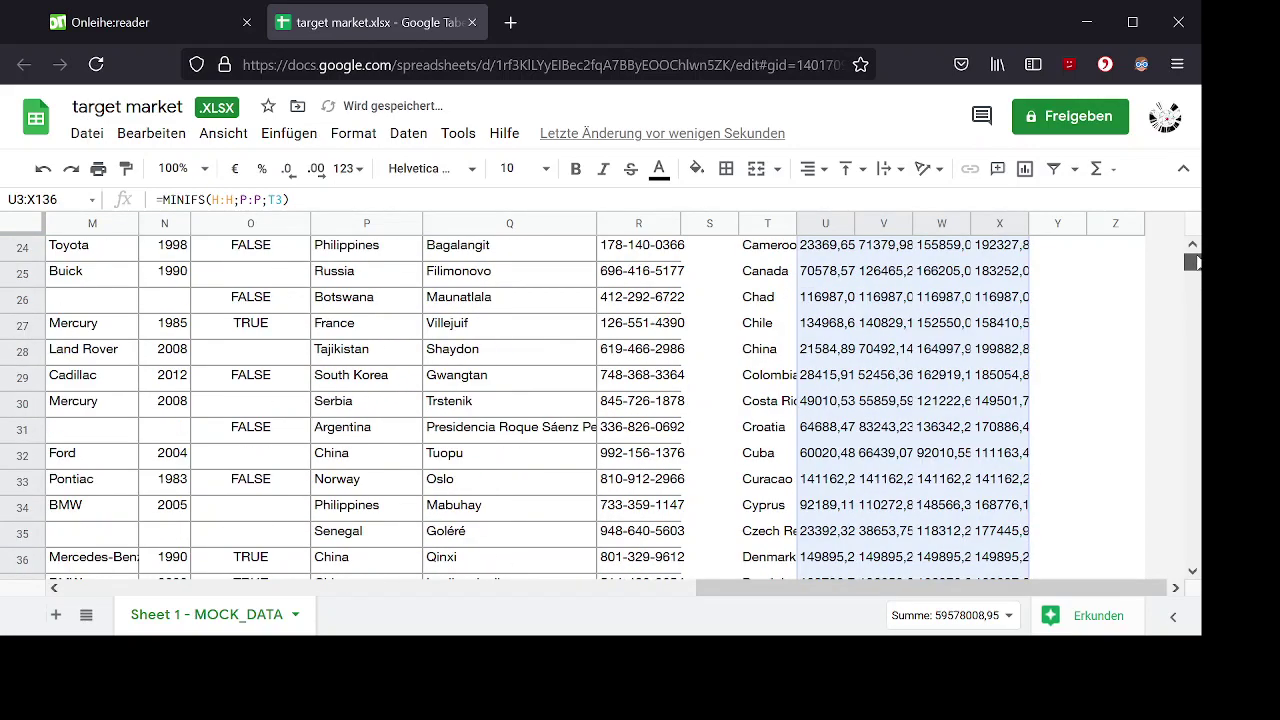
pyautogui.moveTo(985, 223); pyautogui.dragTo(762, 222)
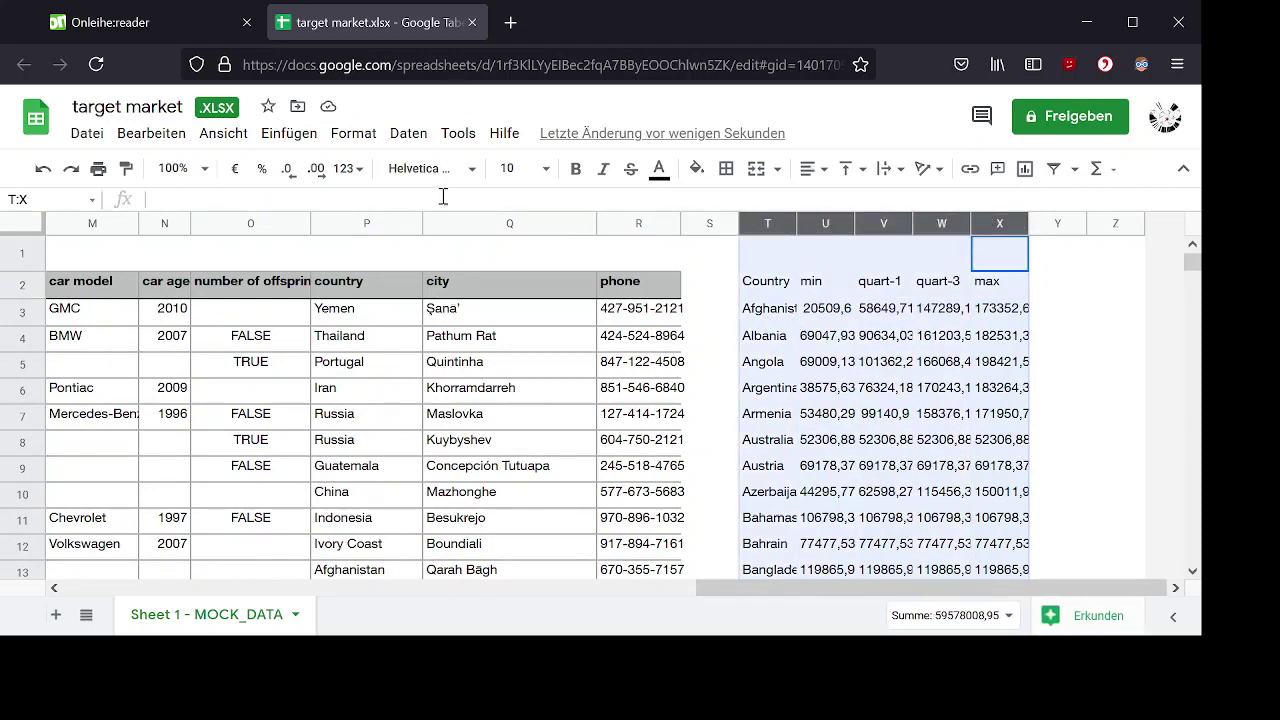
# Insert a chart from T2:X136 via Einfügen > Diagramm and browse the Diagrammtyp list.
pyautogui.click(300, 134)
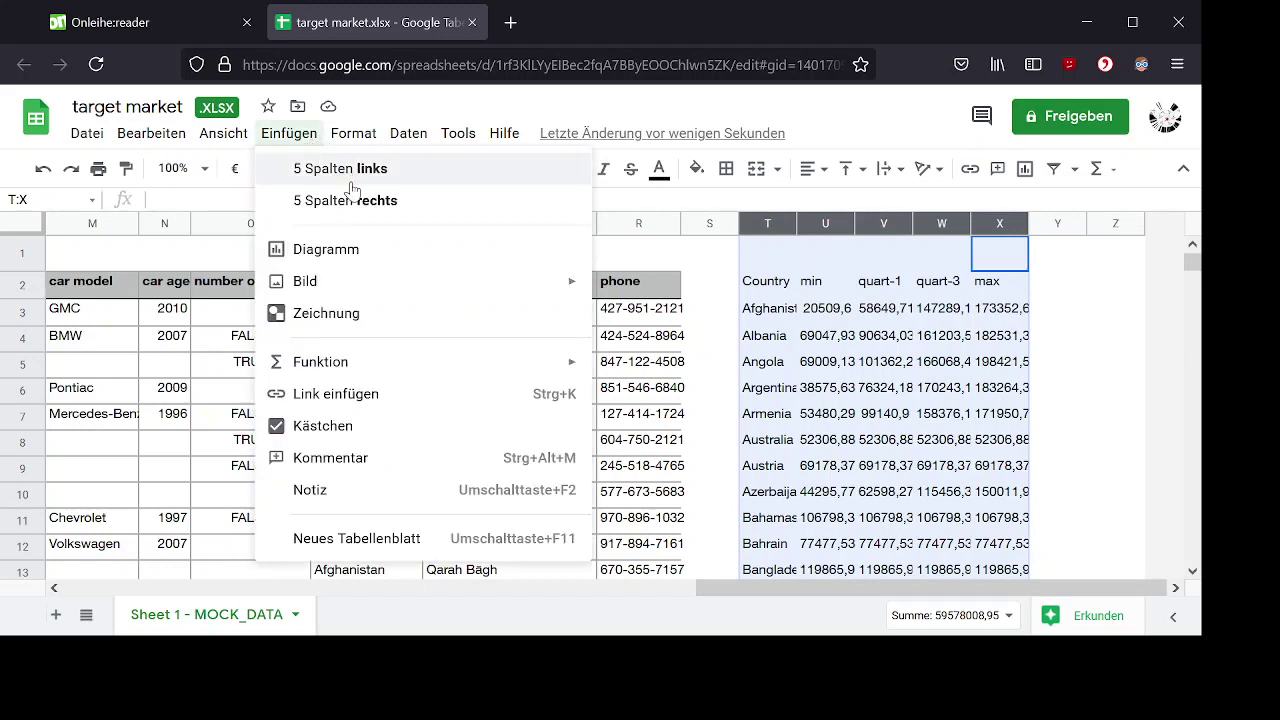
pyautogui.click(356, 250)
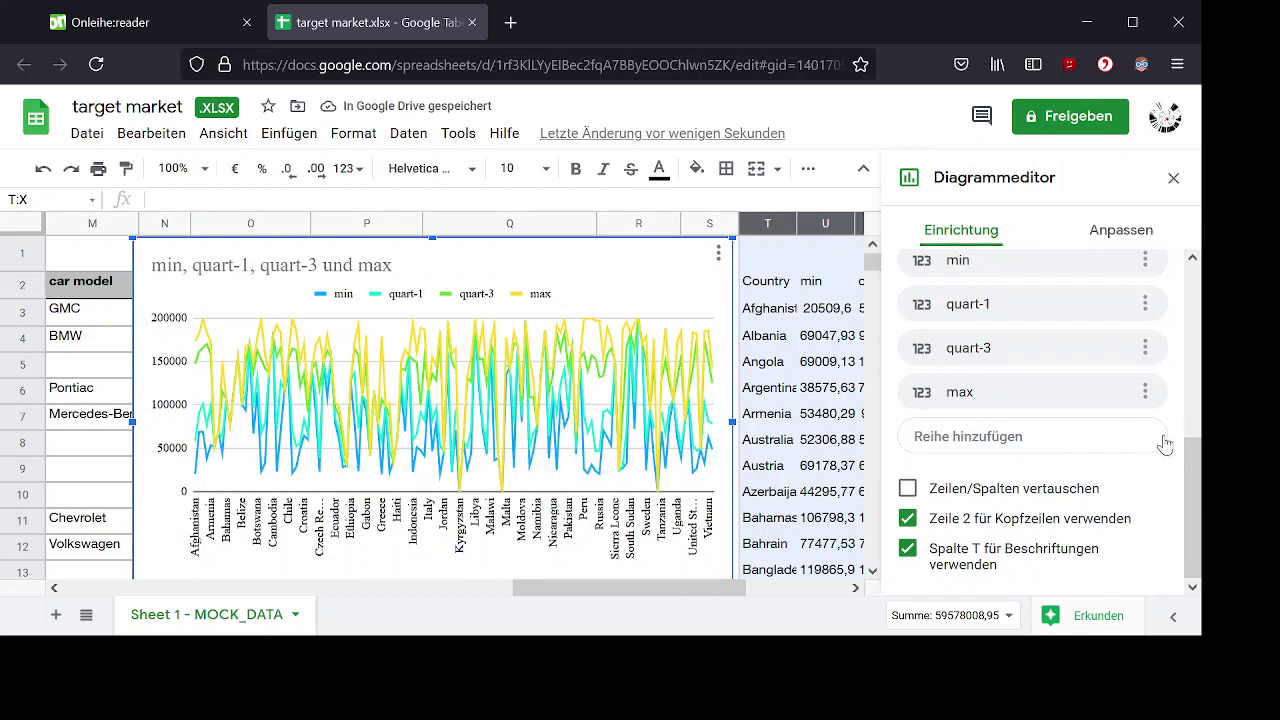
pyautogui.scroll(4, 1159, 428)
pyautogui.click(1095, 328)
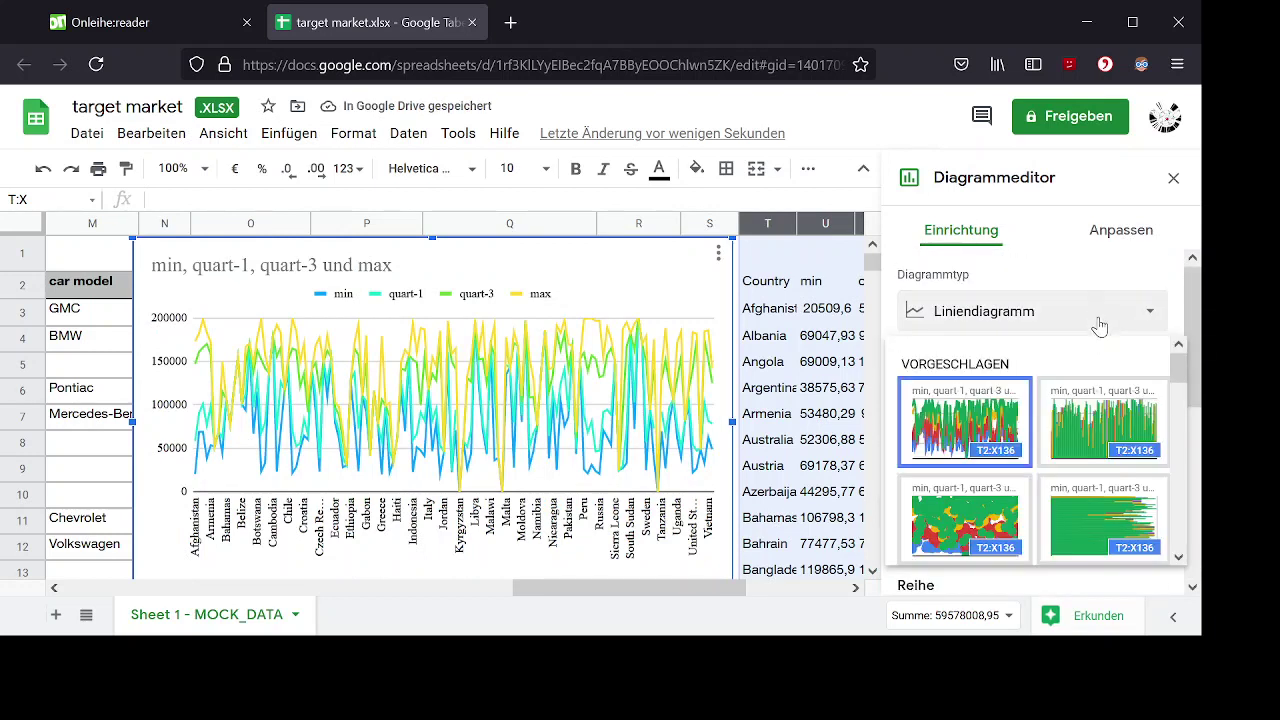
pyautogui.scroll(-5, 1120, 430)
pyautogui.scroll(-10, 1125, 438)
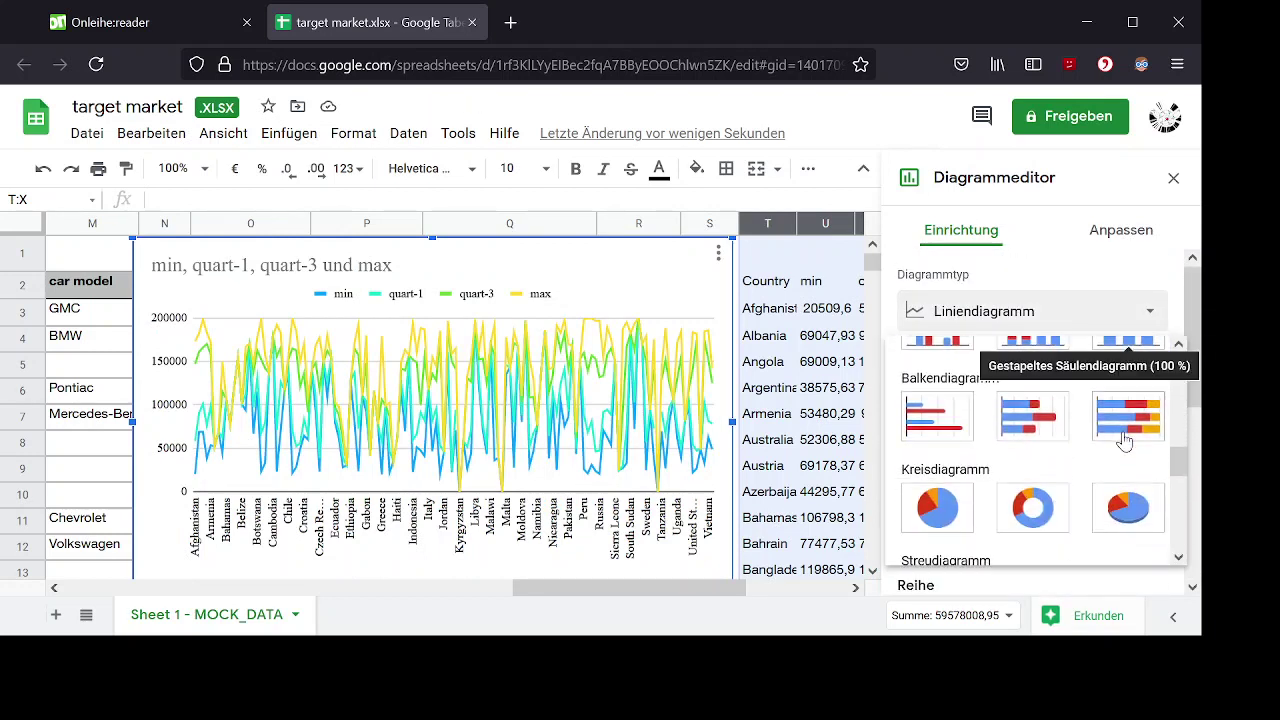
pyautogui.scroll(-2, 1136, 416)
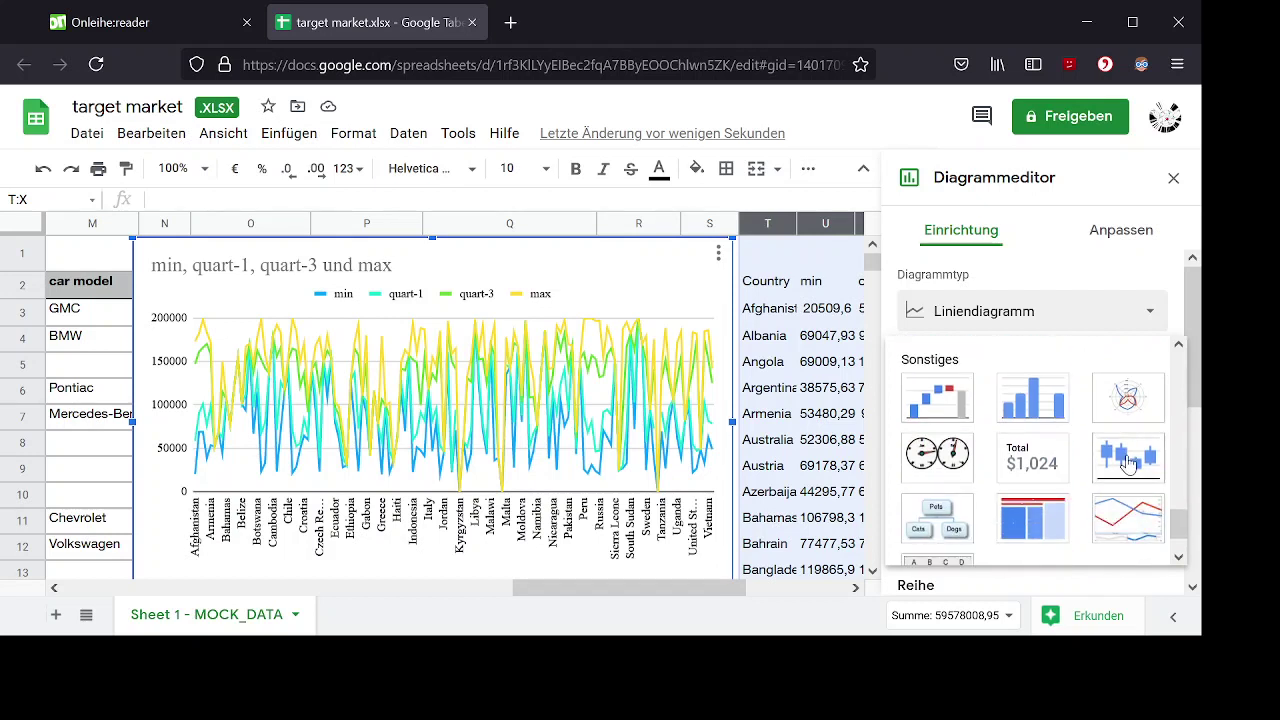
# Make it a Kerzendiagramm and check its Tiefstwert, Eröffnungswert, Schlusswert and Höchstwert series.
pyautogui.click(1128, 458)
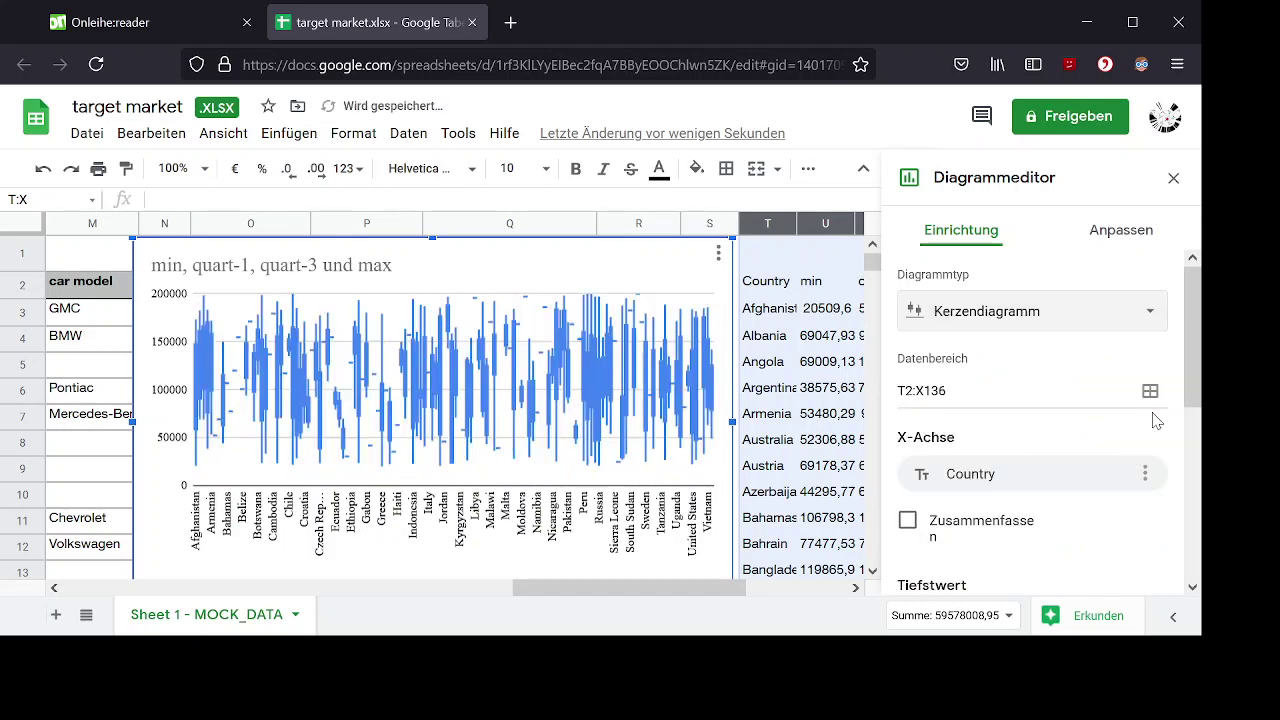
pyautogui.scroll(-2, 1158, 306)
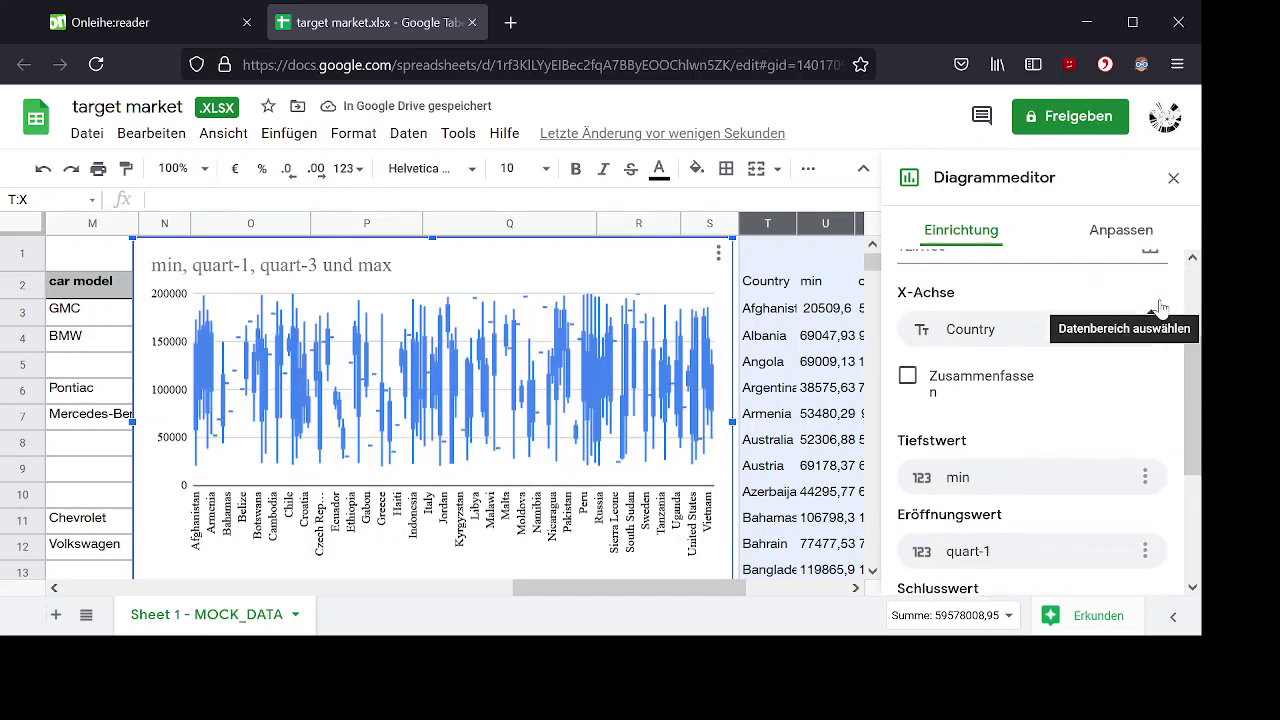
pyautogui.scroll(-1, 1162, 307)
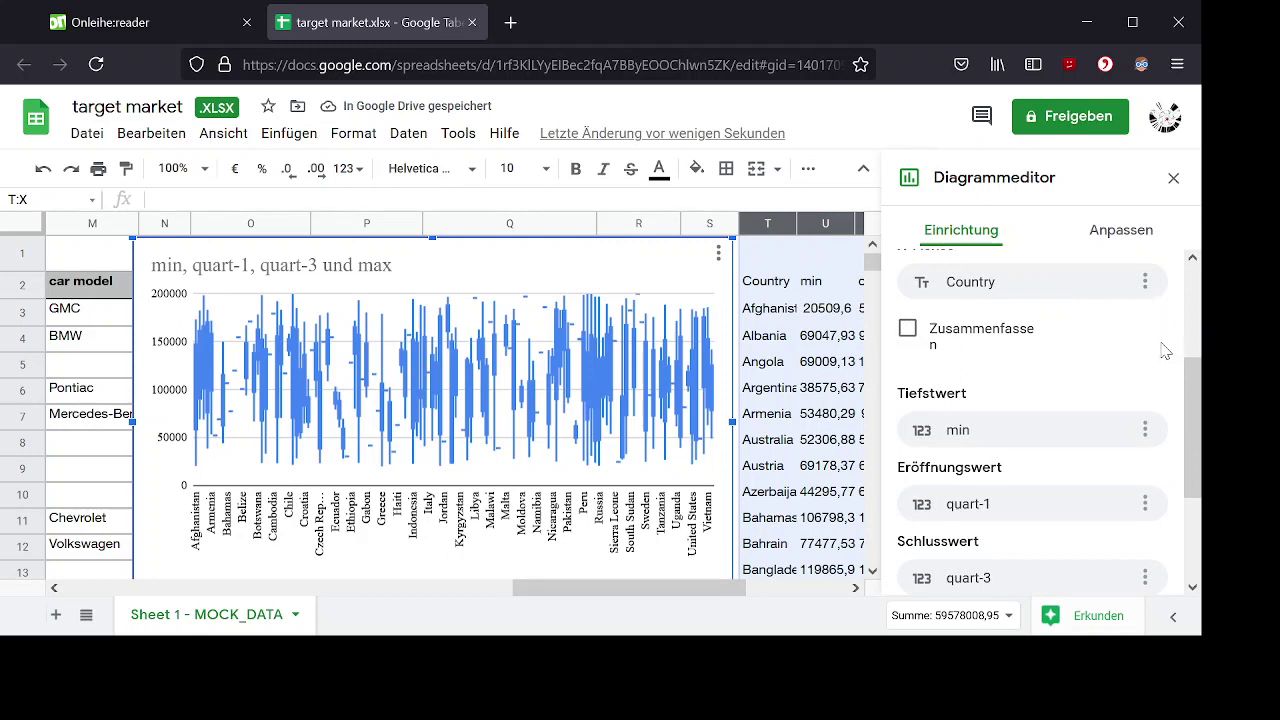
pyautogui.scroll(2, 1164, 348)
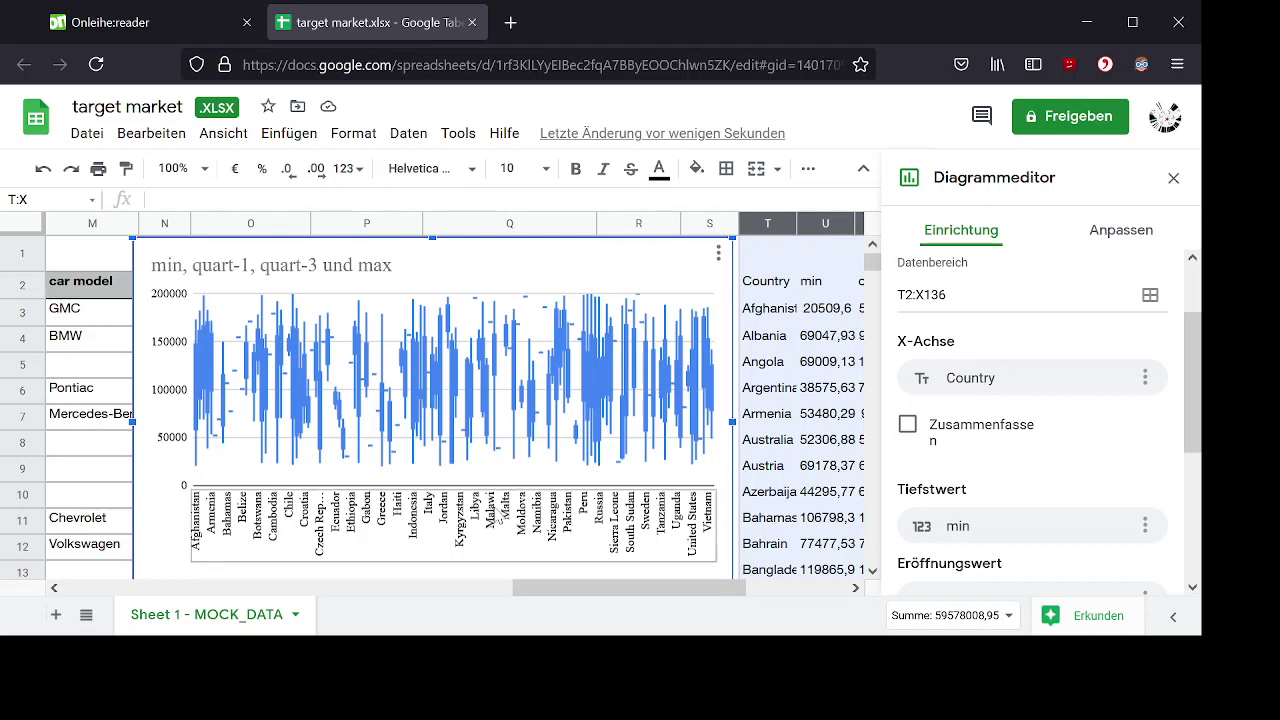
# Widen the chart by dragging its left edge leftward past column M.
pyautogui.scroll(-4, 1157, 418)
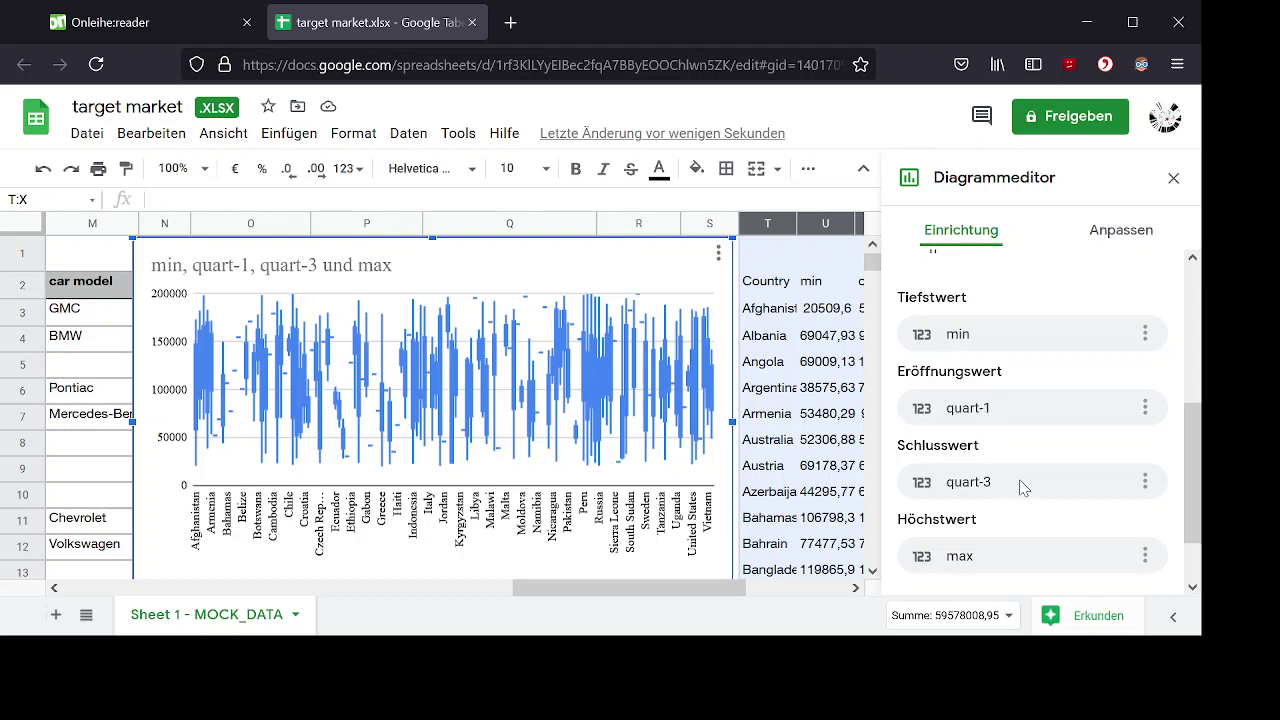
pyautogui.scroll(-2, 1064, 462)
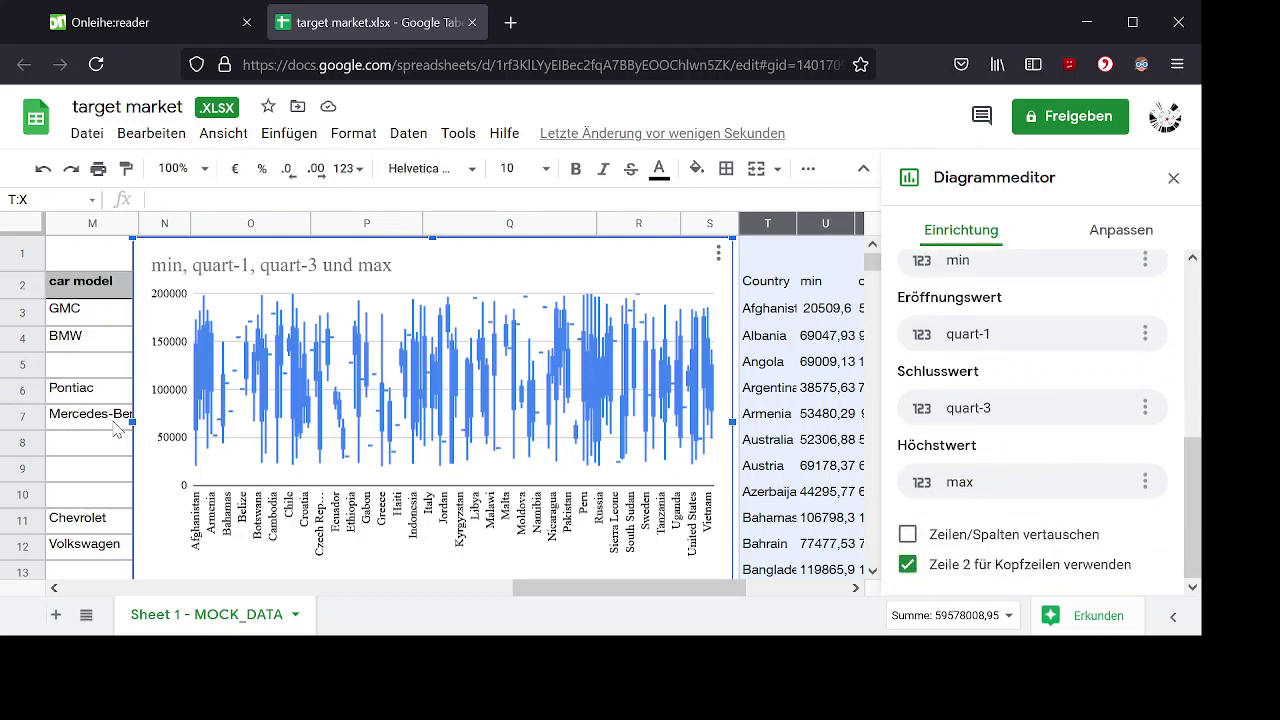
pyautogui.moveTo(130, 422); pyautogui.dragTo(20, 422)
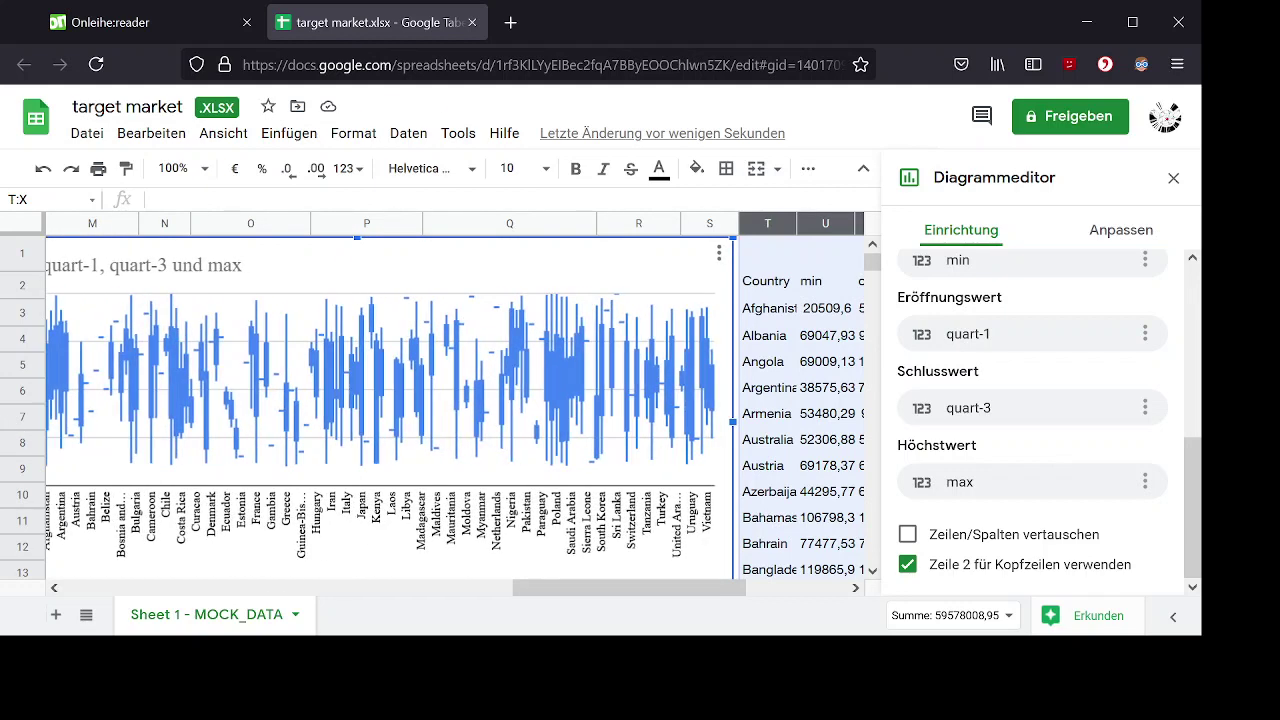